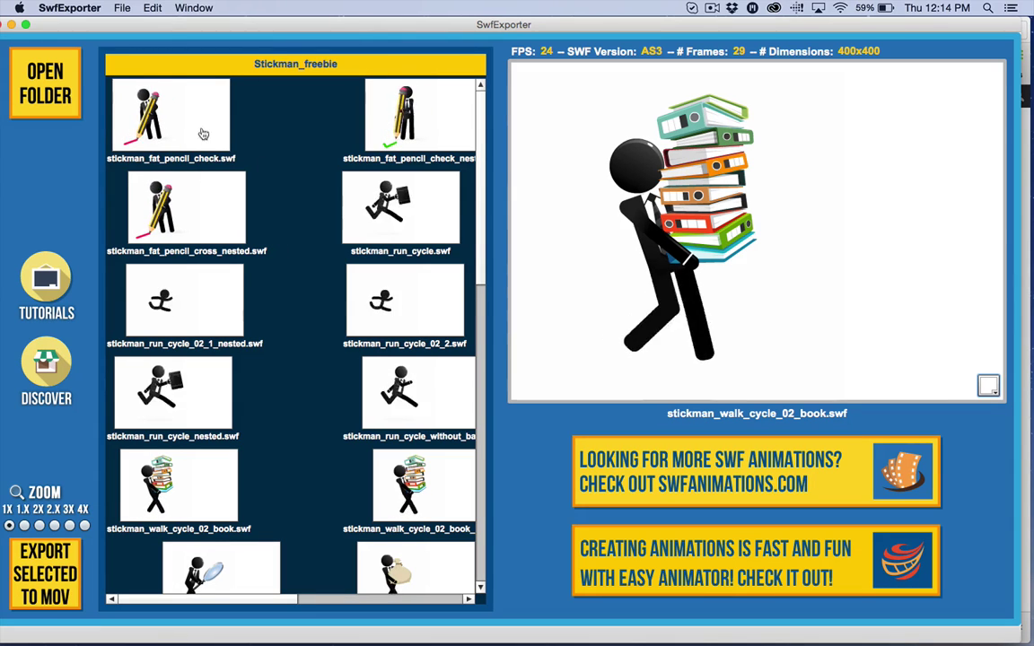
# Step: Preview the stickman_run_cycle_nested animation from the Stickman_freebie folder
pyautogui.click(175, 412)
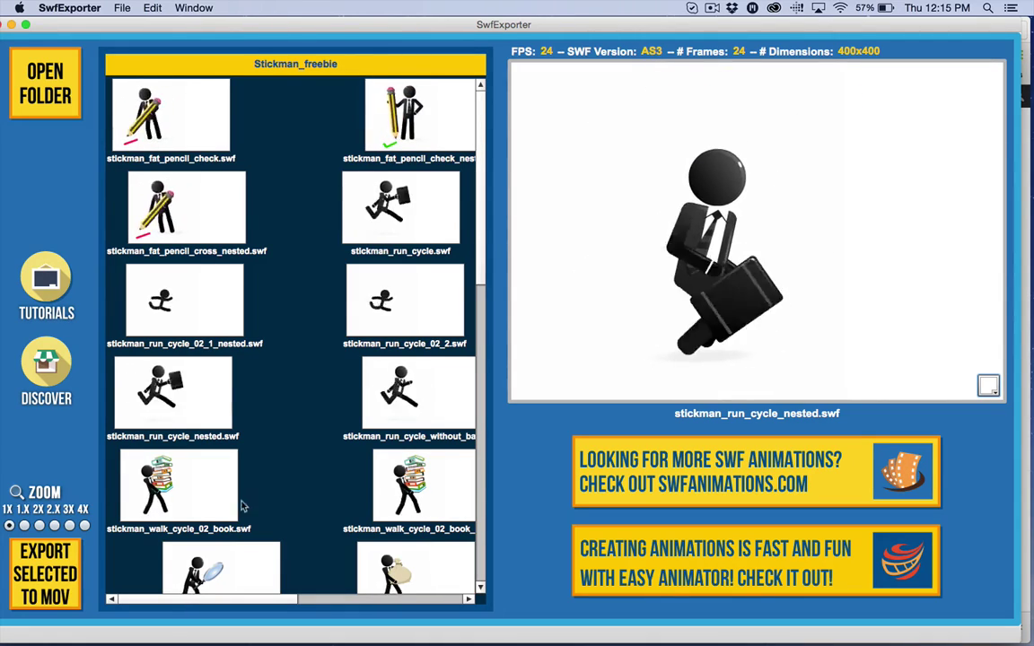
# Step: Preview walk_cycle_02_book and run_cycle, ending on the 150-frame stickman_fat_pencil_cross_nested
pyautogui.click(199, 298)
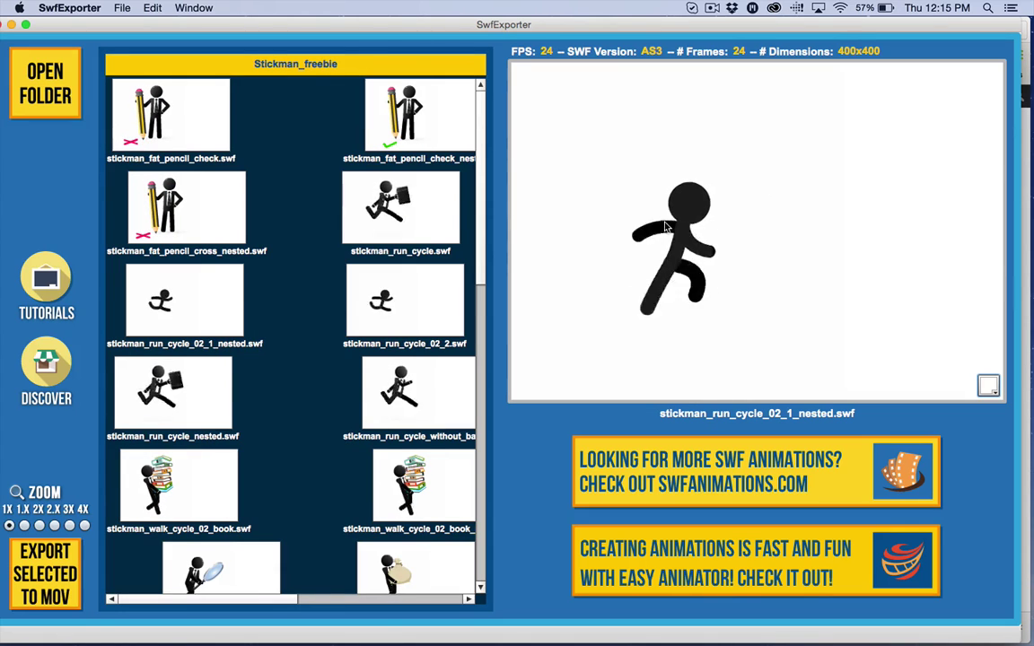
pyautogui.click(202, 485)
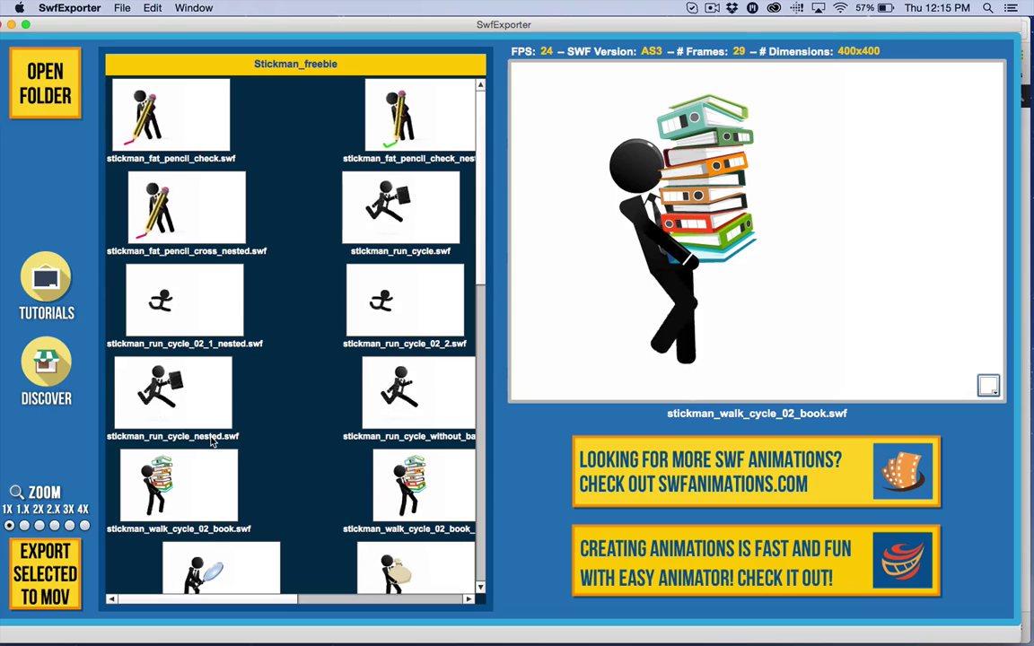
pyautogui.click(405, 222)
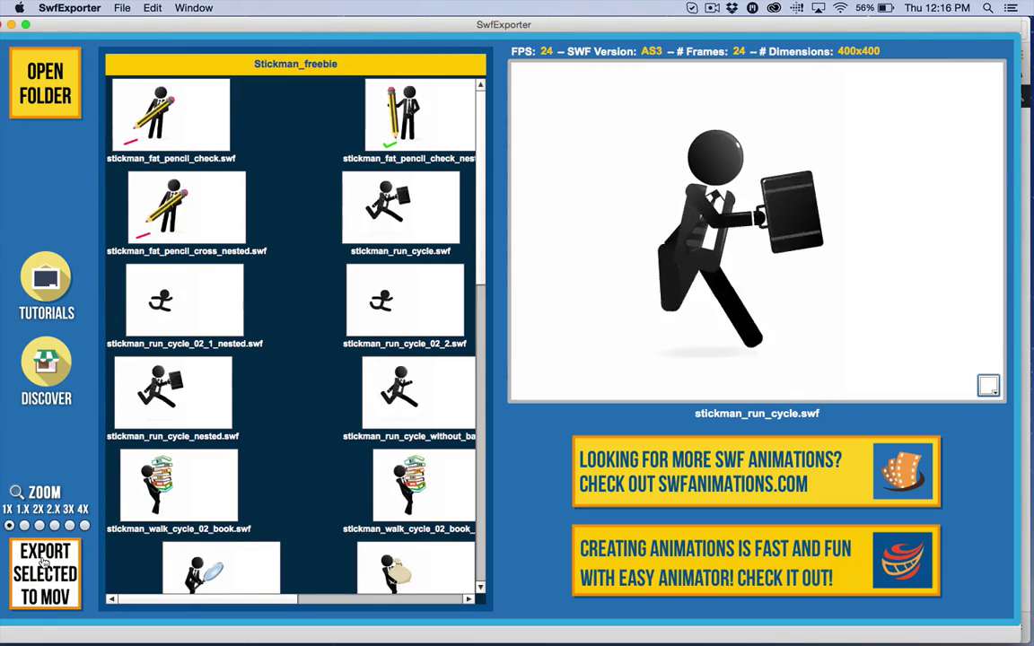
pyautogui.click(191, 217)
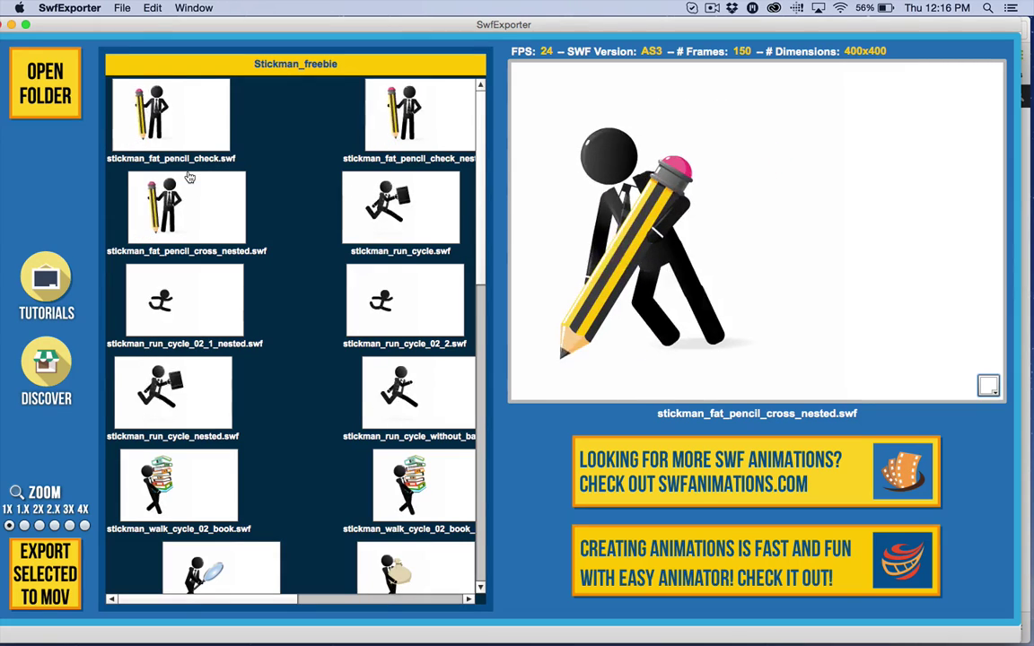
# Step: Load the My Hero Design > MHD_AnimatedBackgroundsV1 folder into the viewer
pyautogui.click(47, 81)
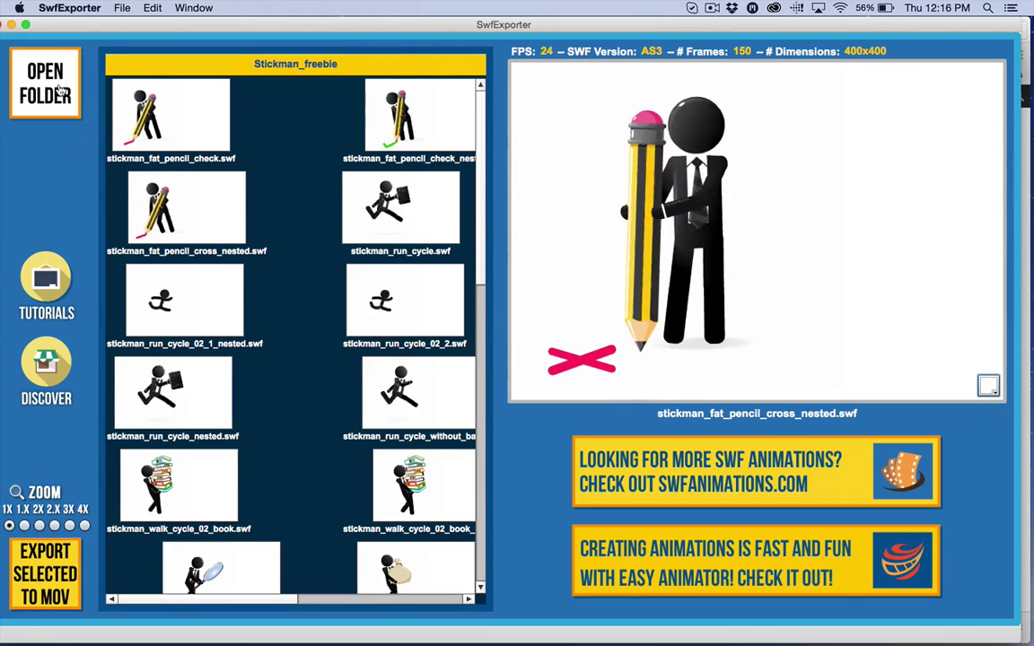
pyautogui.click(279, 104)
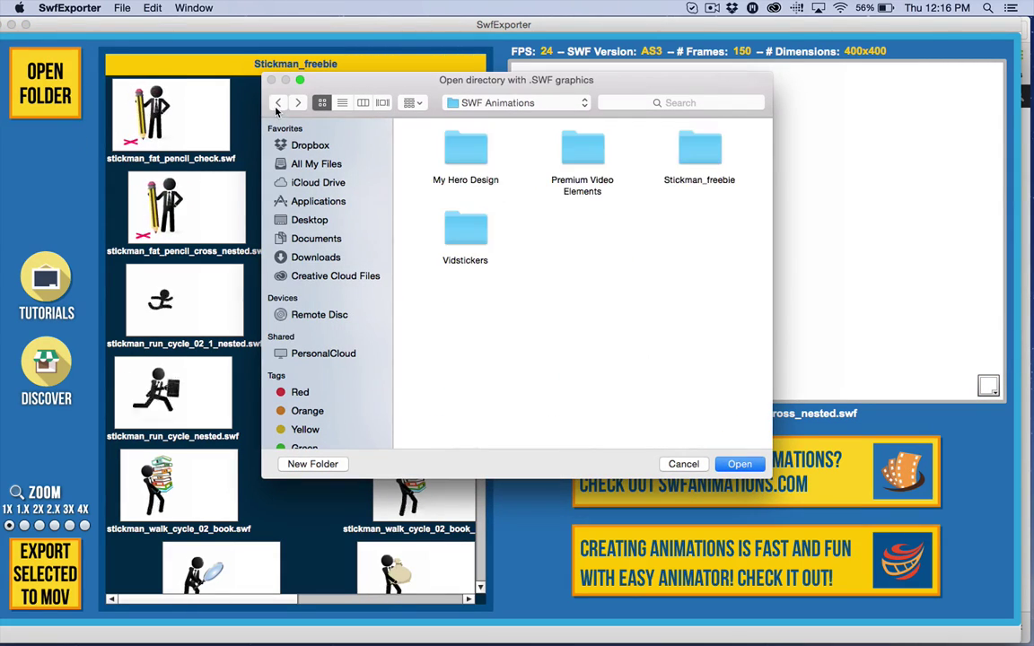
pyautogui.click(467, 155)
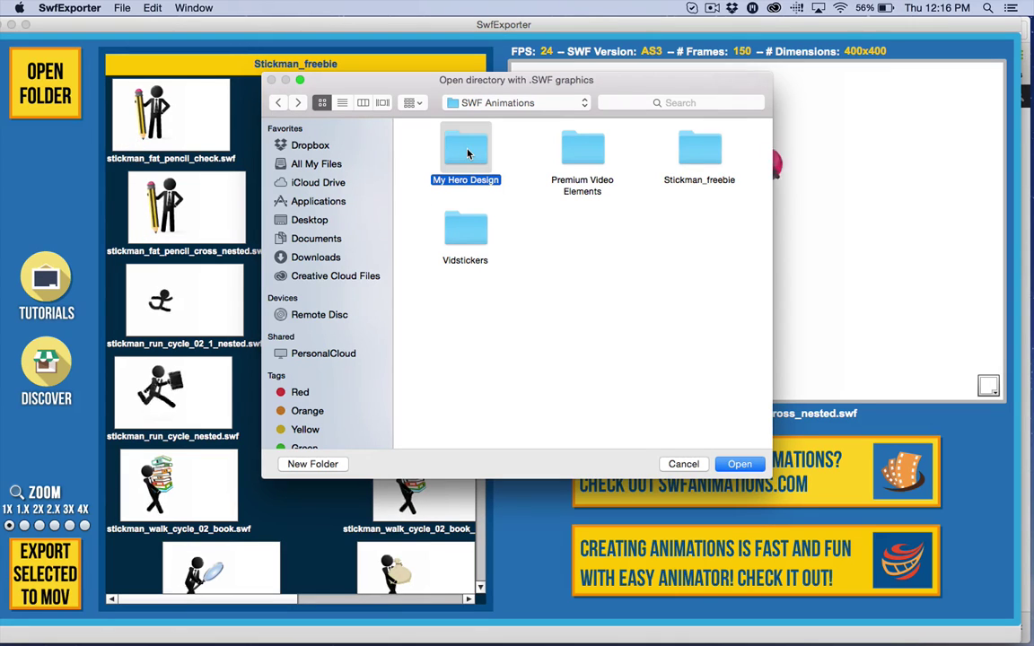
pyautogui.doubleClick(467, 155)
pyautogui.click(444, 153)
pyautogui.doubleClick(445, 152)
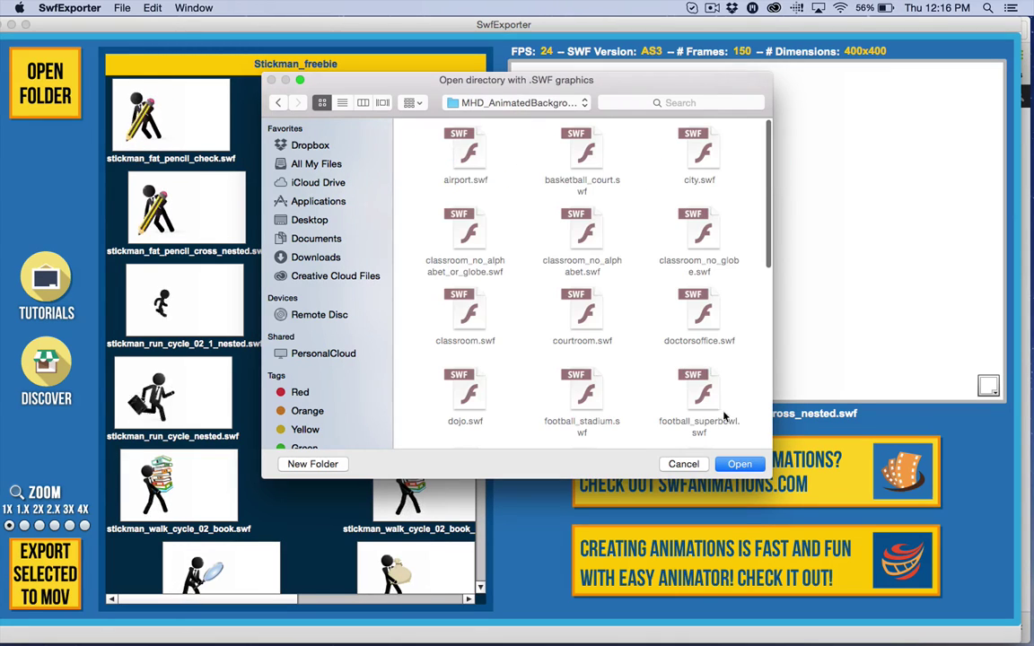
pyautogui.click(740, 464)
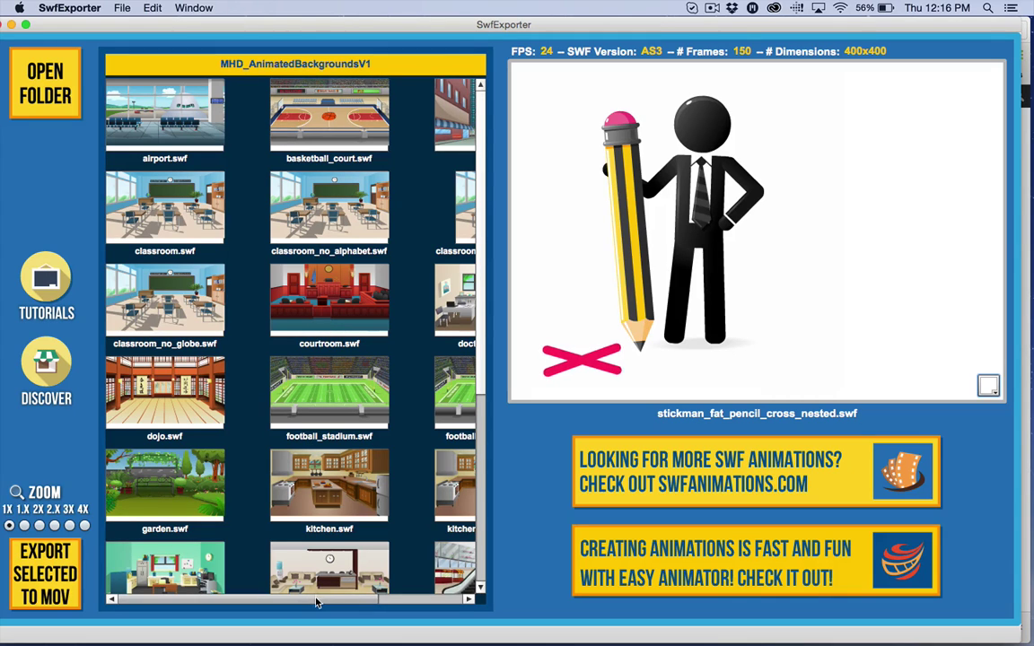
# Step: Preview the shoppingcenter background, then the street_daytime background
pyautogui.moveTo(319, 606); pyautogui.dragTo(435, 606)
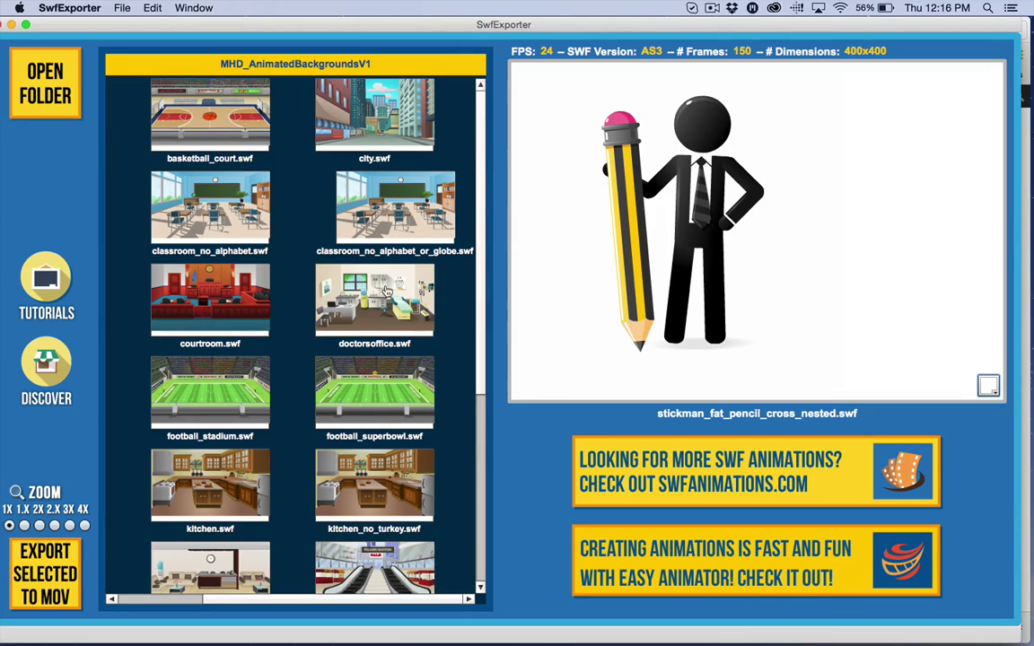
pyautogui.scroll(-5, 342, 402)
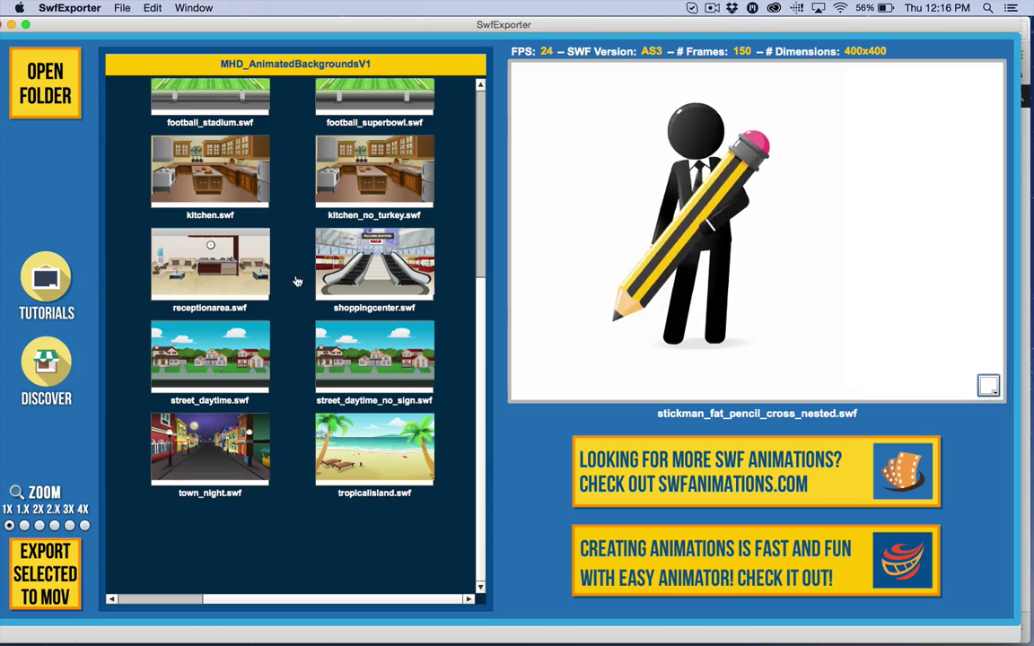
pyautogui.click(297, 282)
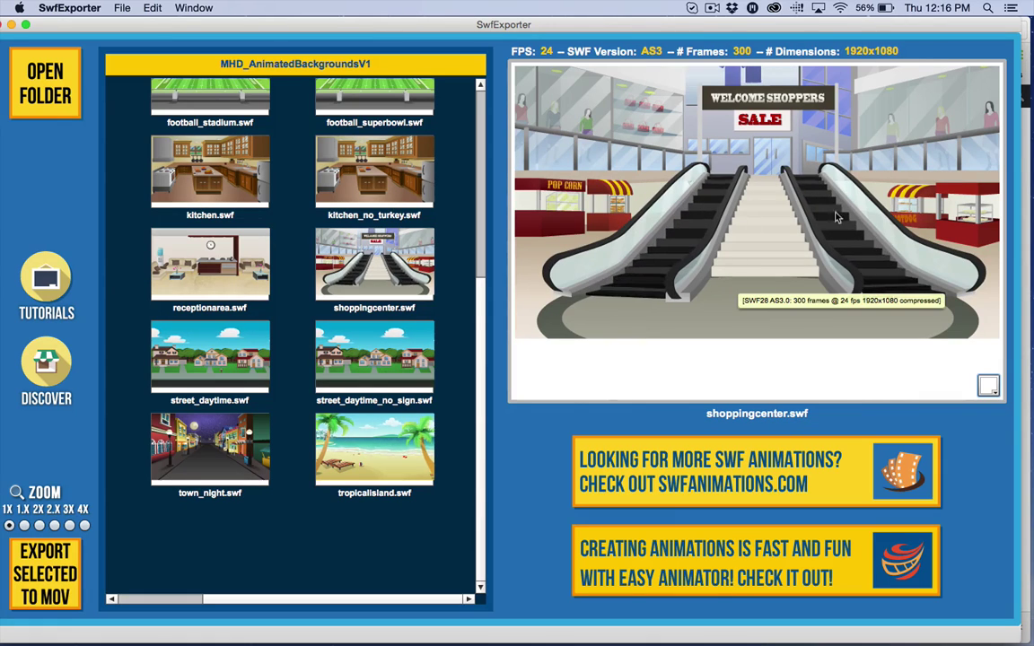
pyautogui.click(238, 379)
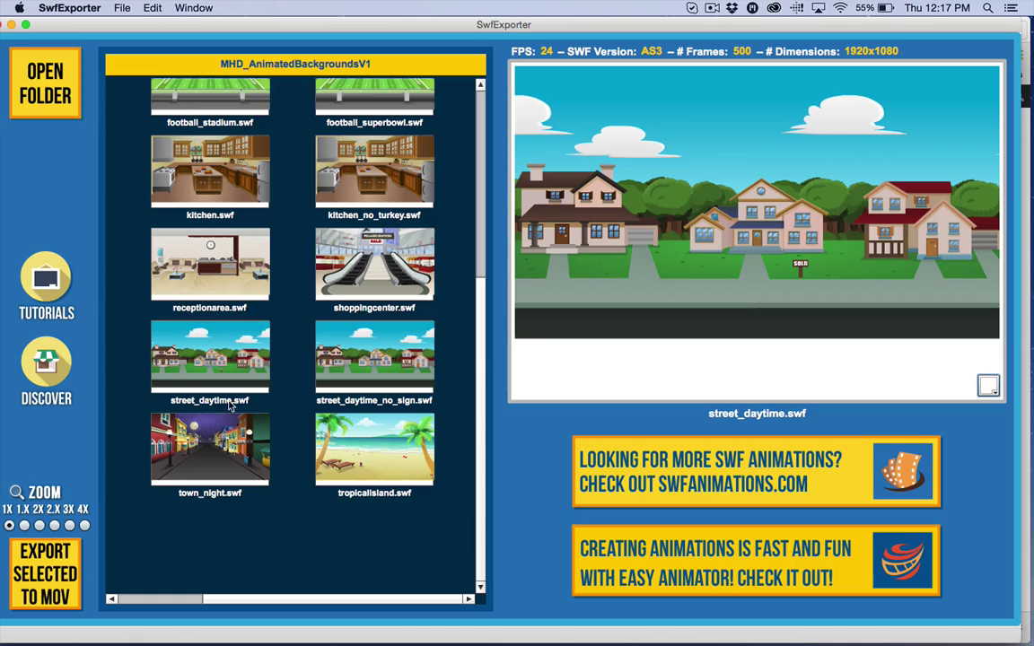
# Step: Alternate between street_daytime and street_daytime_no_sign, then preview kitchen_no_turkey
pyautogui.click(403, 372)
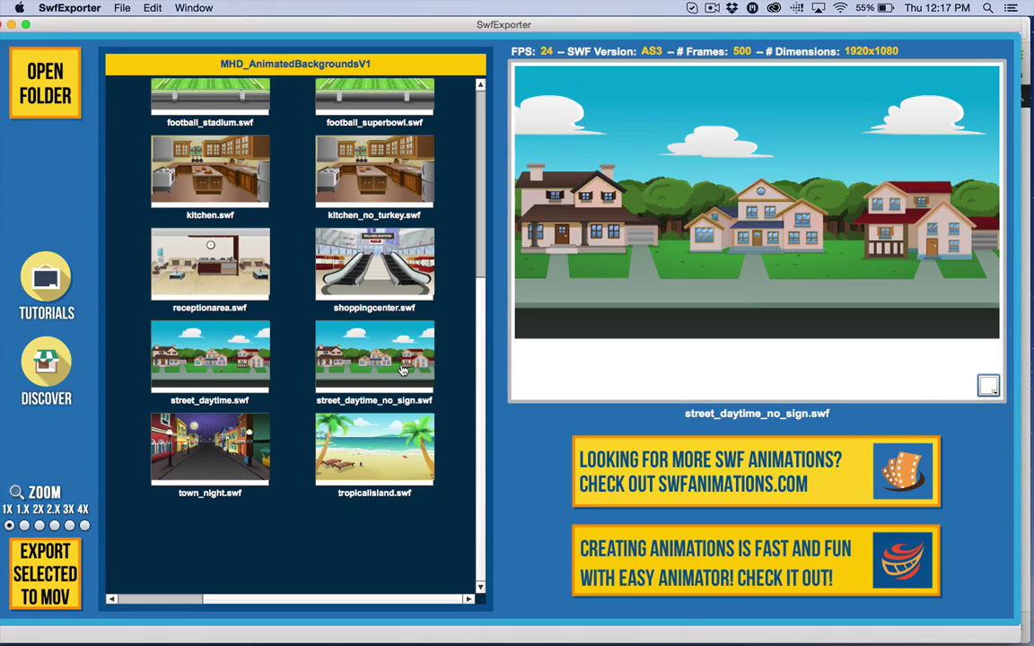
pyautogui.click(235, 372)
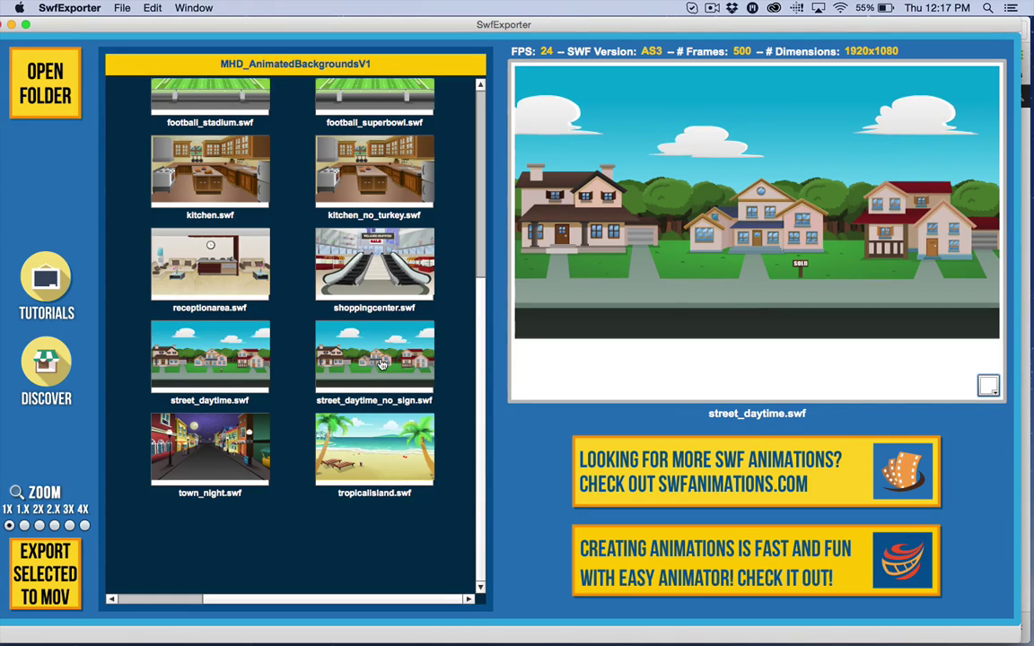
pyautogui.click(382, 363)
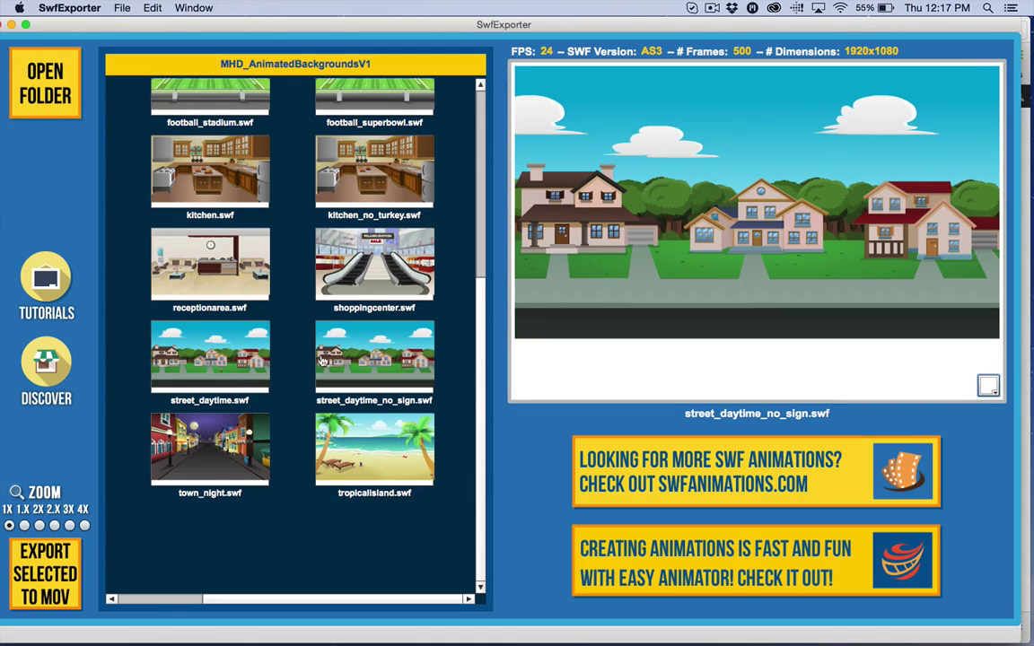
pyautogui.click(231, 372)
pyautogui.click(355, 361)
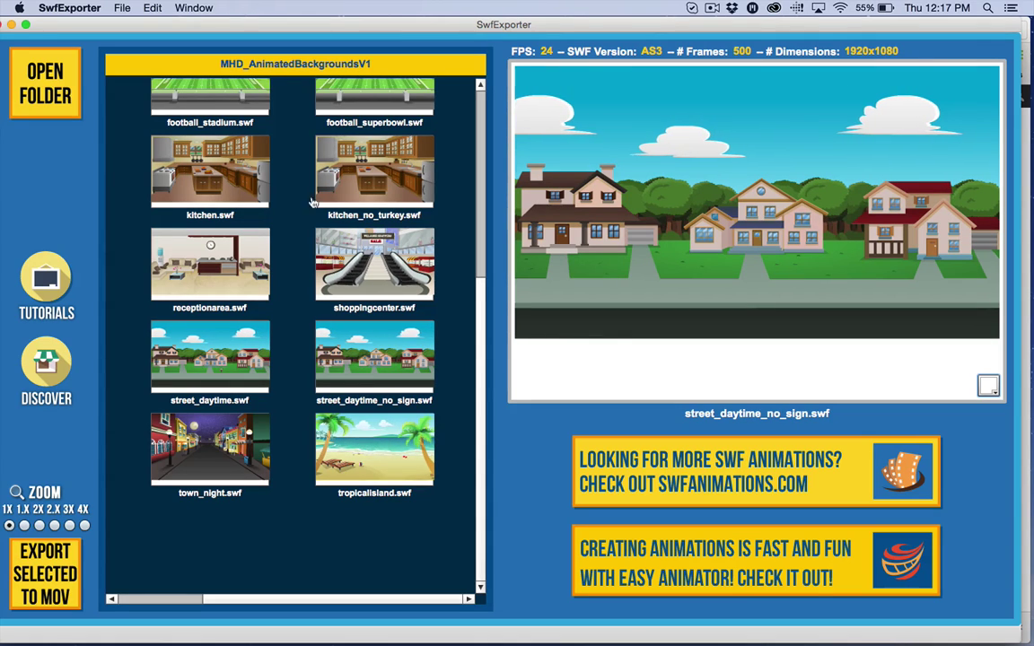
pyautogui.click(254, 180)
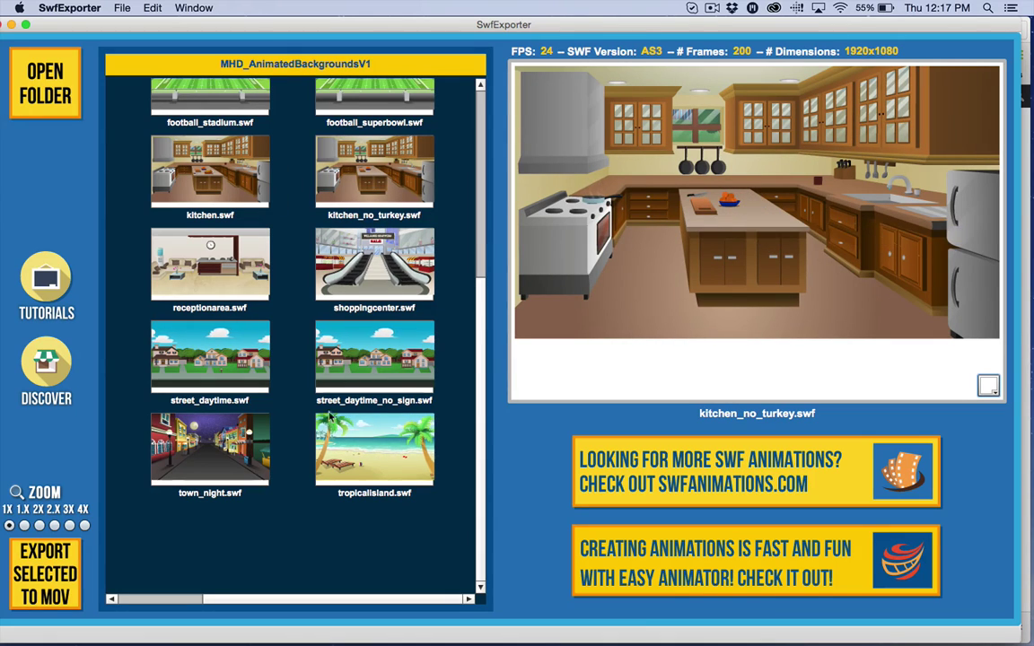
pyautogui.scroll(5, 482, 194)
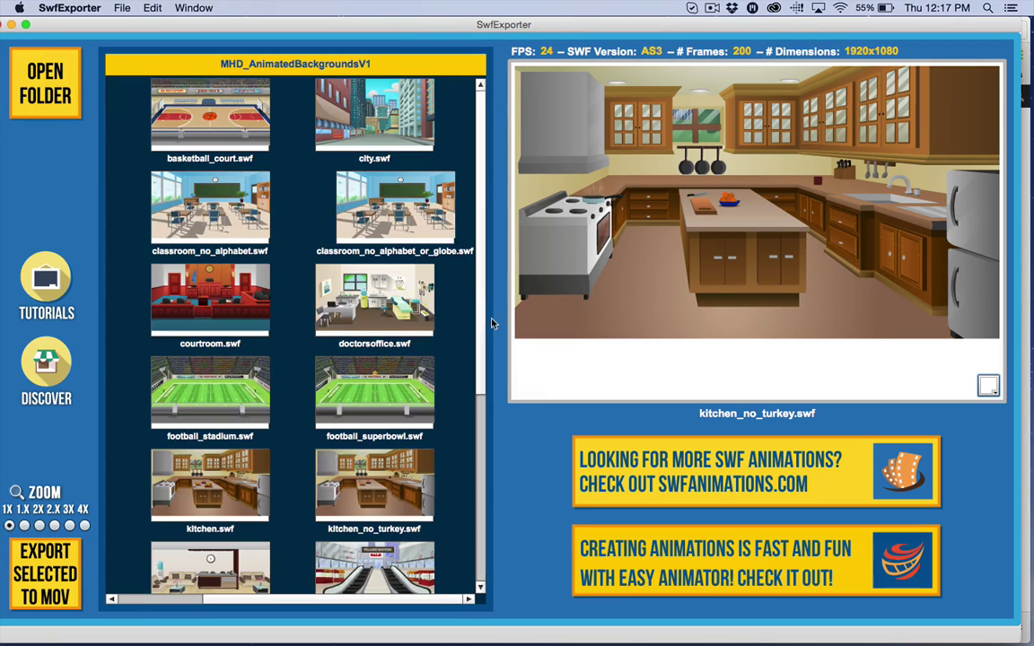
# Step: Load the SWF folder inside My Hero Design's MHD_AnimatedProps1 into the viewer
pyautogui.click(49, 99)
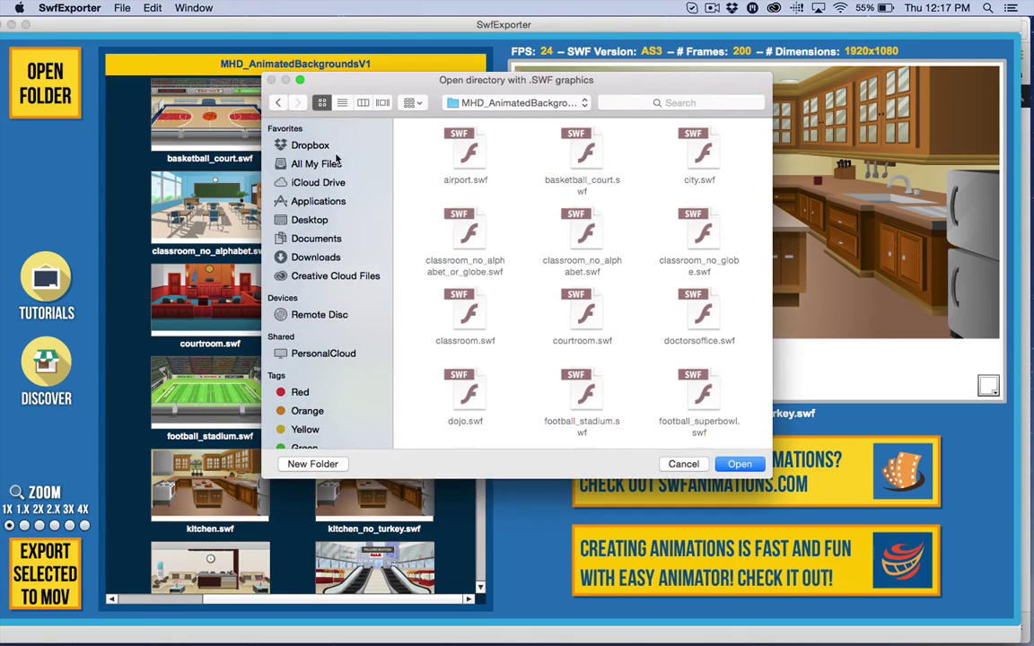
pyautogui.click(278, 104)
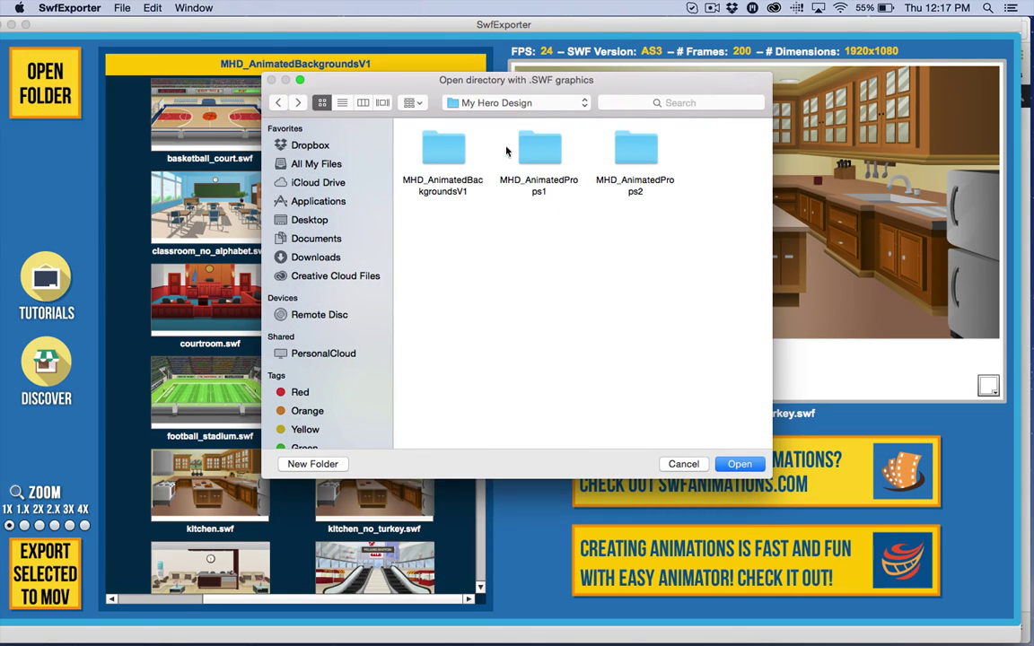
pyautogui.doubleClick(538, 159)
pyautogui.doubleClick(536, 155)
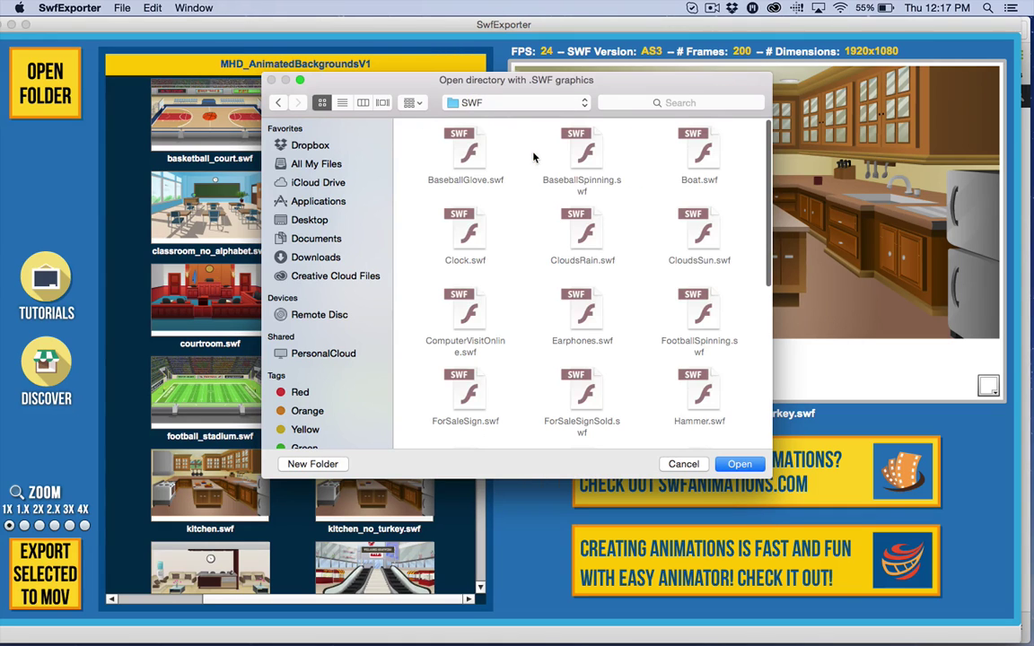
pyautogui.click(739, 464)
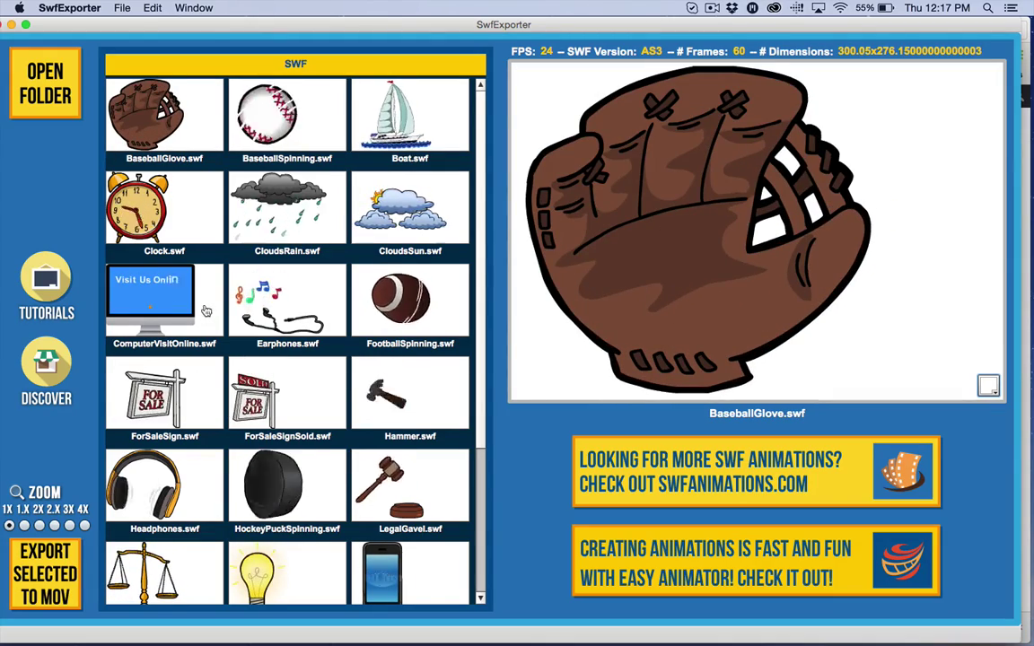
# Step: Preview the Clock animation, then the LightBulb animation
pyautogui.click(154, 236)
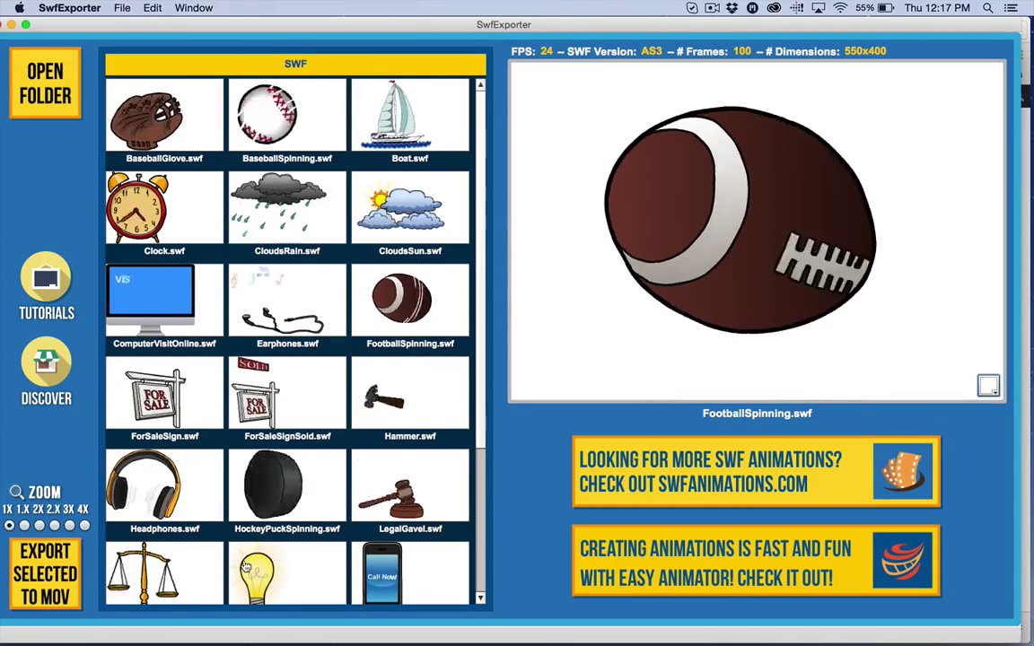
pyautogui.scroll(-3, 246, 566)
pyautogui.click(285, 367)
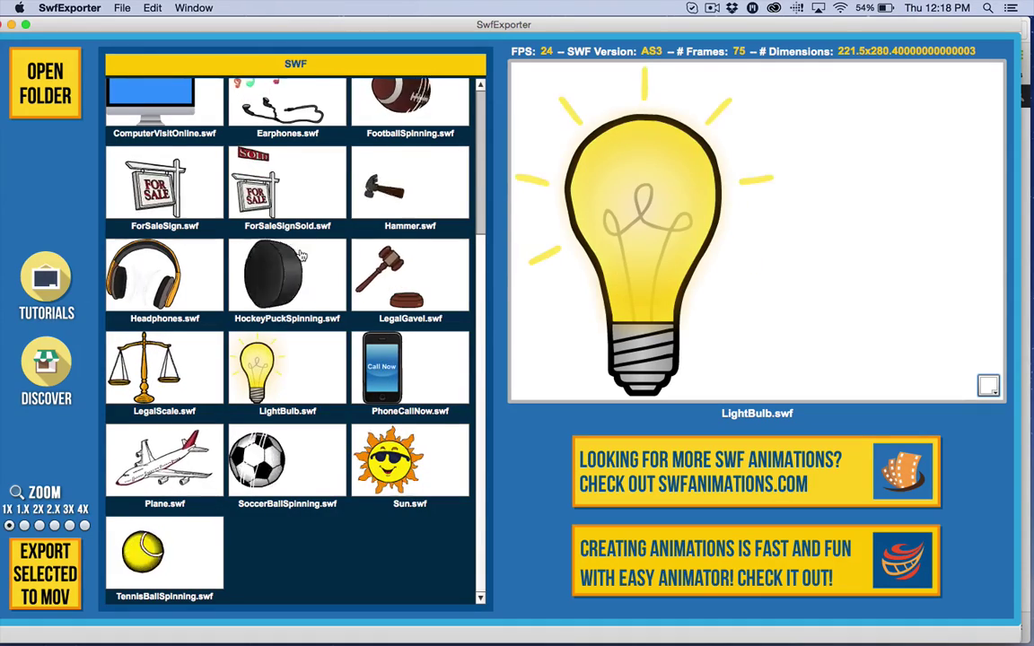
# Step: Load the Premium Video Elements Arrows folder and preview Arrow_Anim_red_effect_6
pyautogui.click(42, 87)
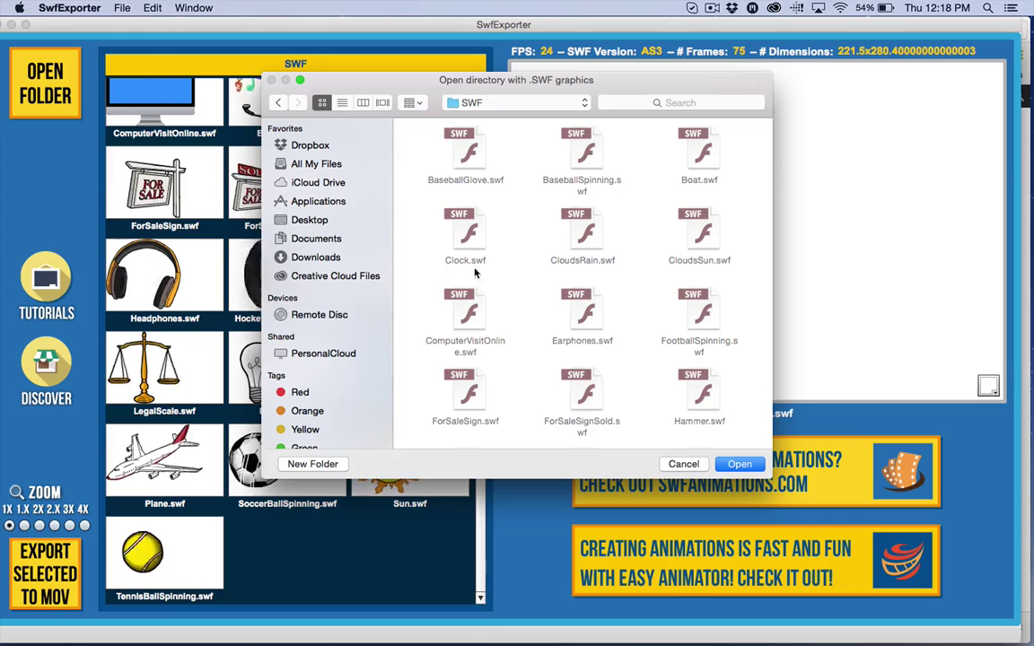
pyautogui.click(279, 105)
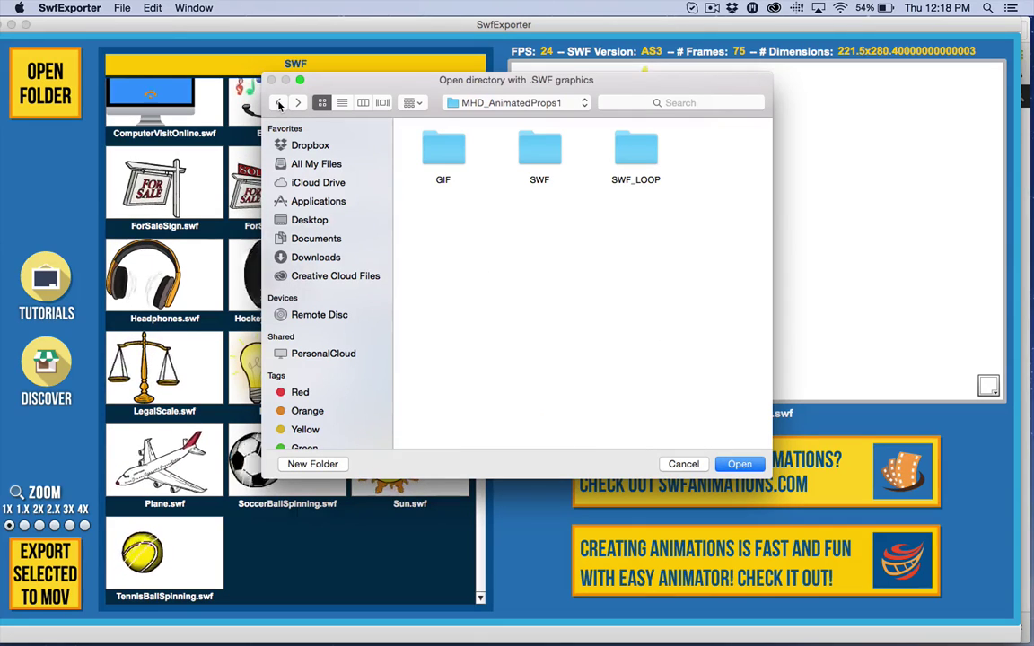
pyautogui.click(279, 105)
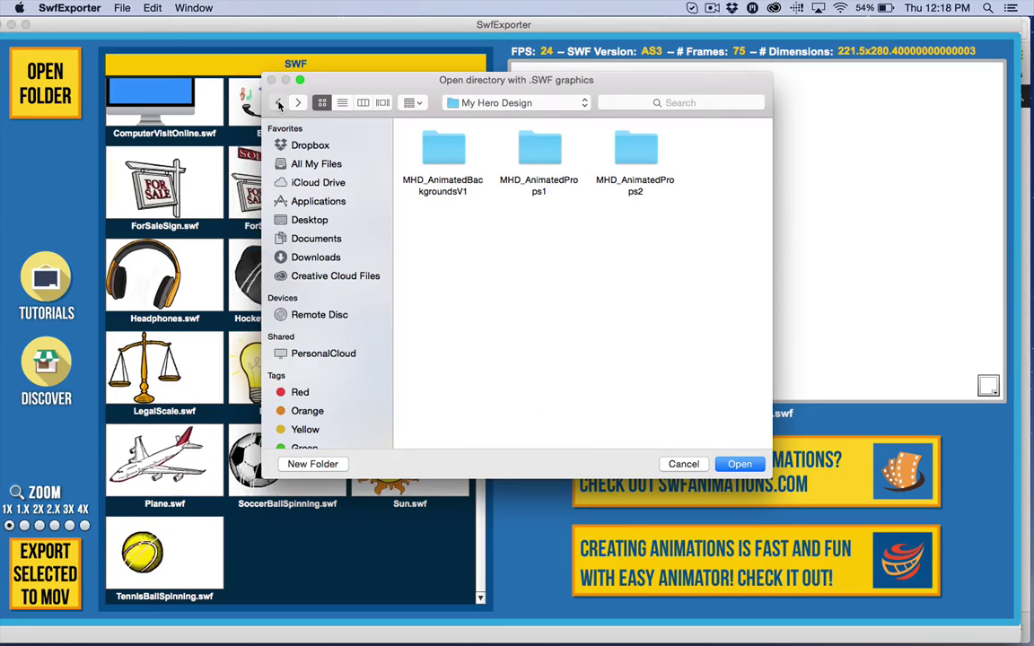
pyautogui.click(279, 105)
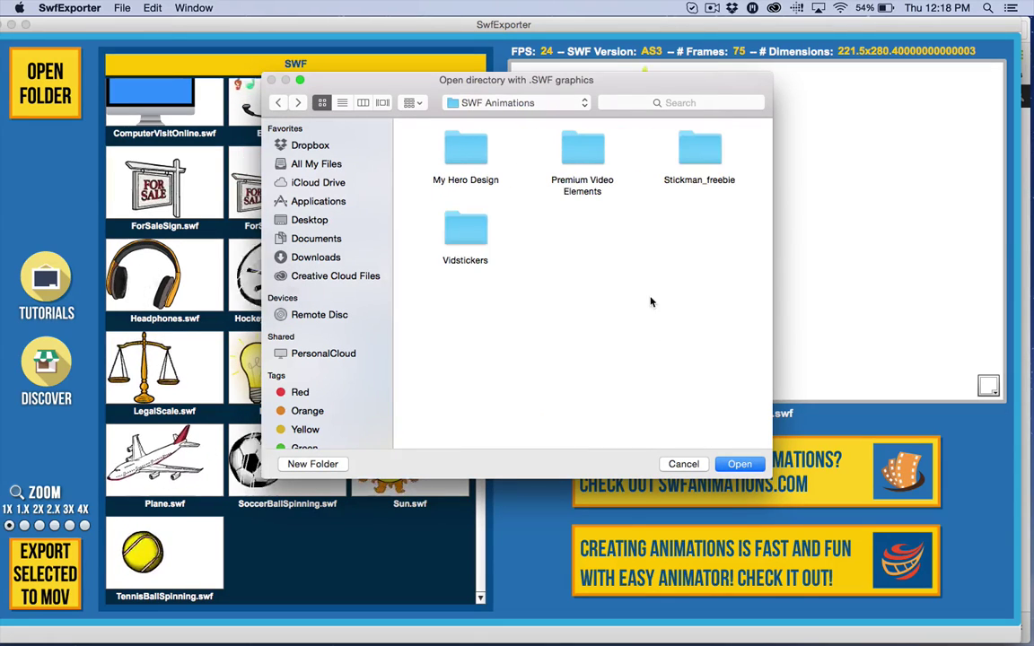
pyautogui.doubleClick(583, 158)
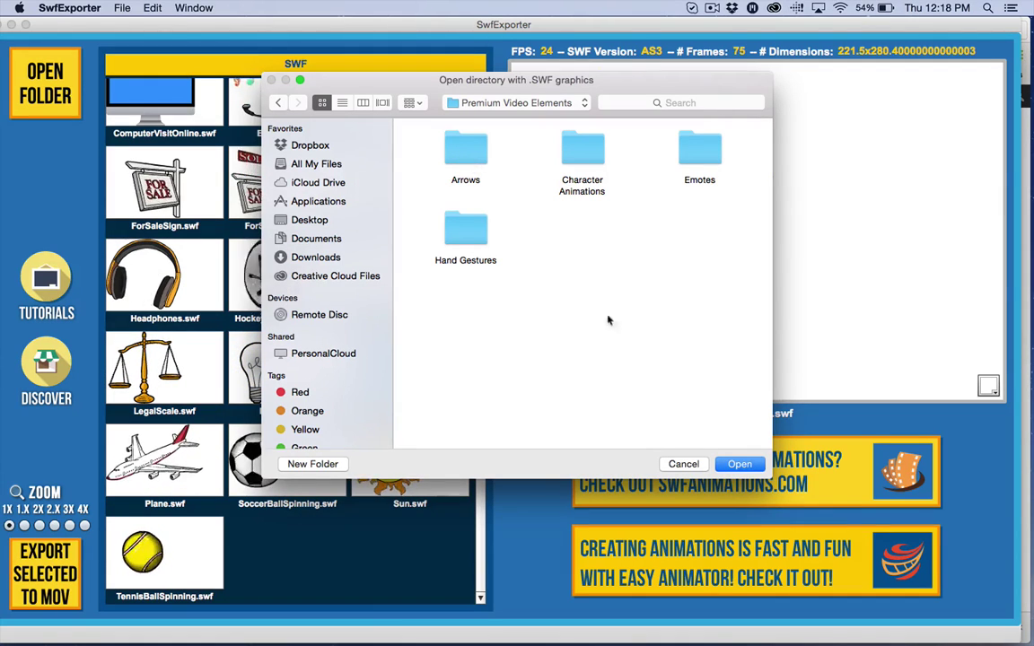
pyautogui.click(465, 157)
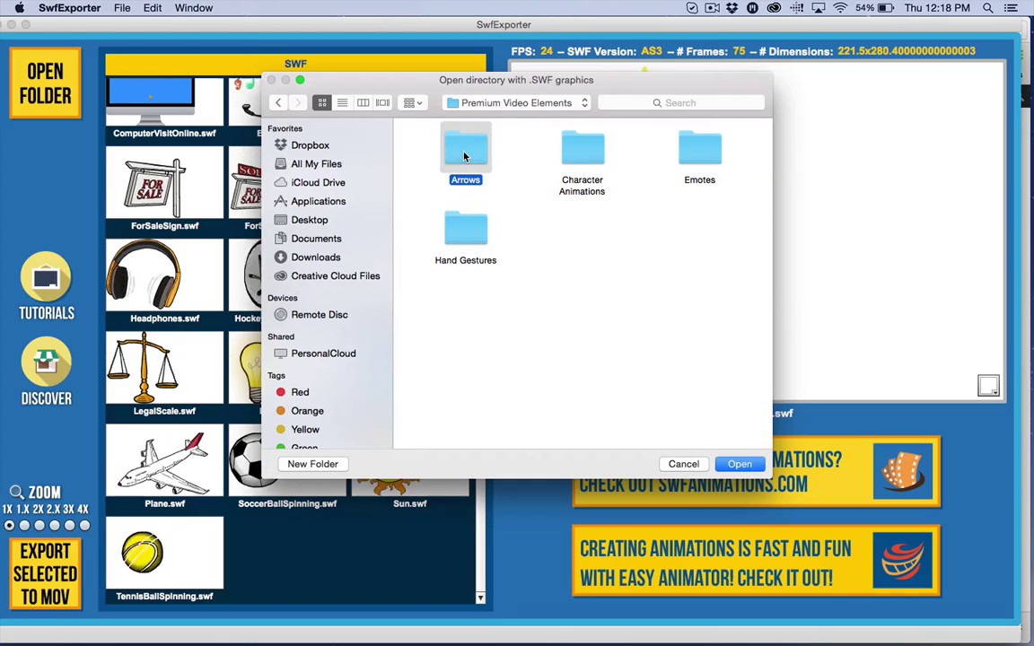
pyautogui.doubleClick(464, 157)
pyautogui.click(738, 463)
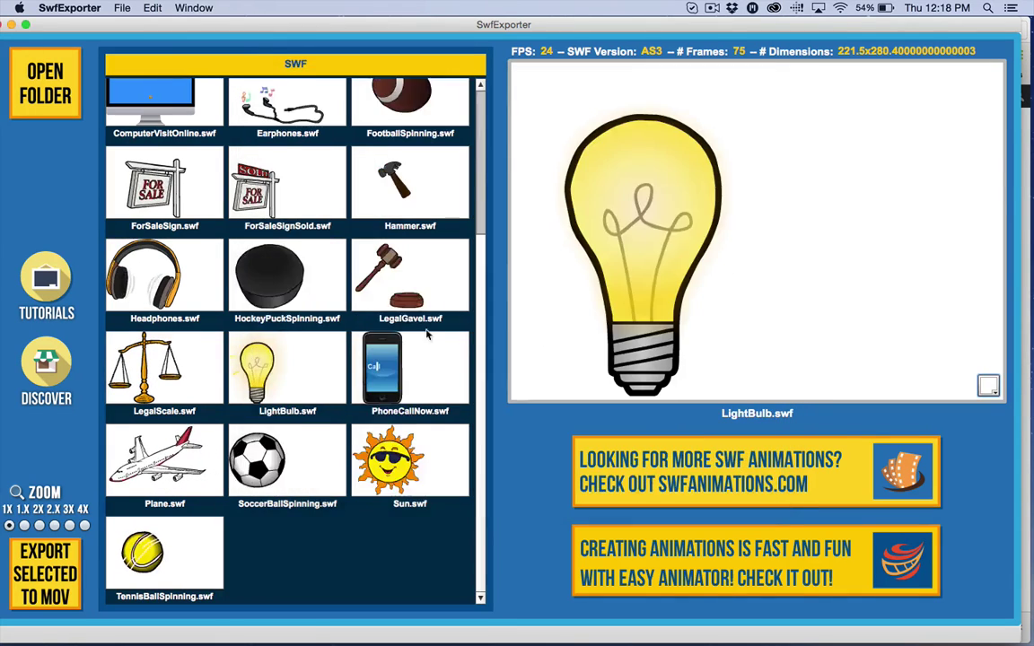
pyautogui.click(299, 301)
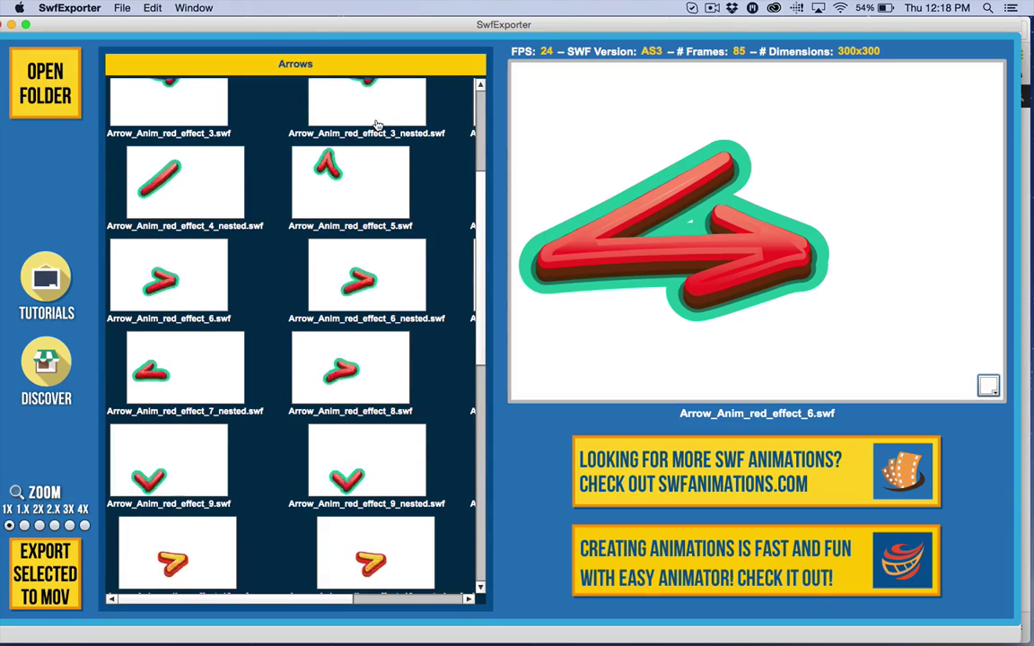
# Step: Preview Arrow_Anim_red_effect_1, red_effect_2 and yellow_effect_1_nested arrow animations
pyautogui.scroll(5, 376, 127)
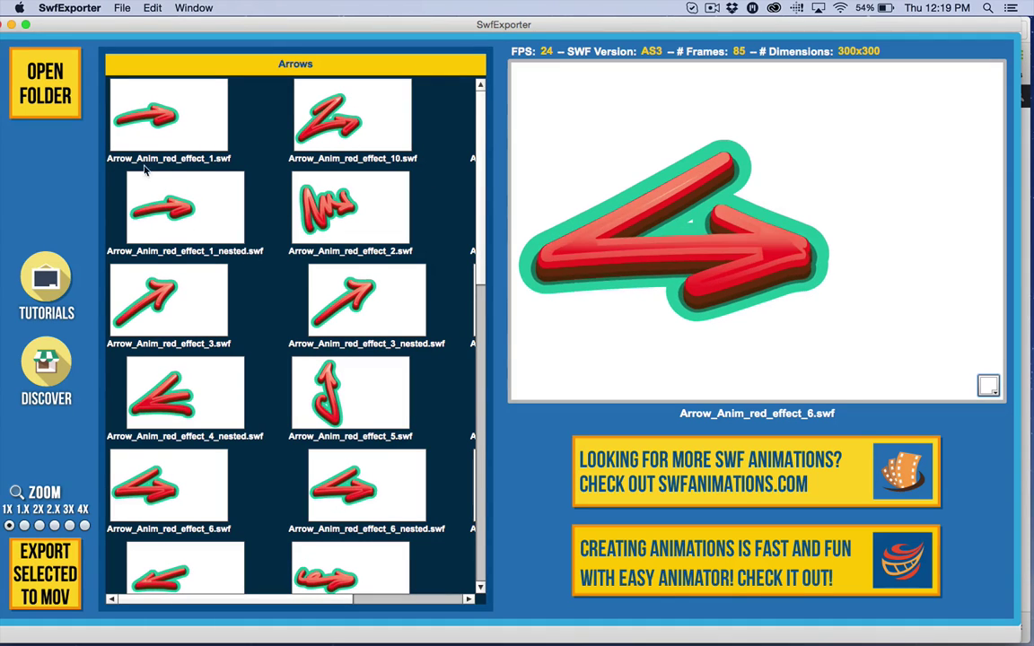
pyautogui.click(199, 137)
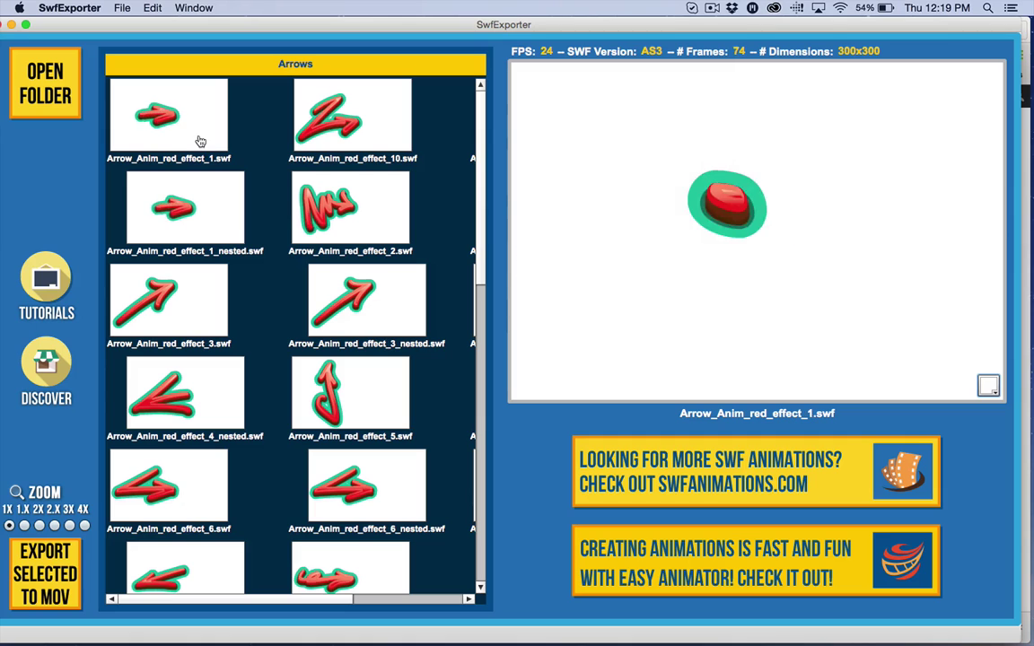
pyautogui.click(360, 236)
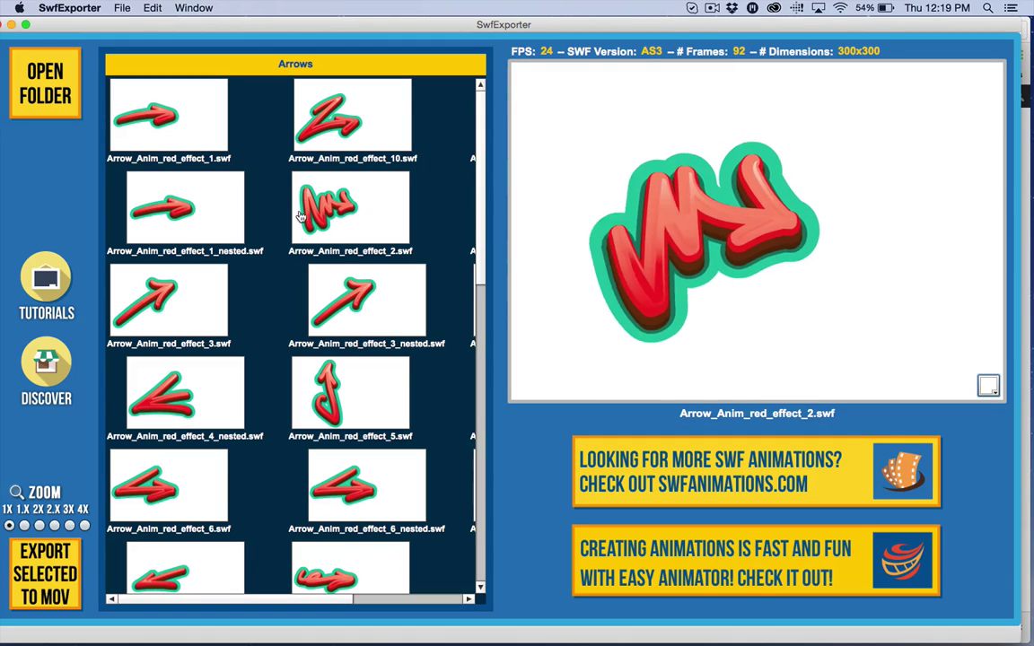
pyautogui.moveTo(341, 602); pyautogui.dragTo(419, 602)
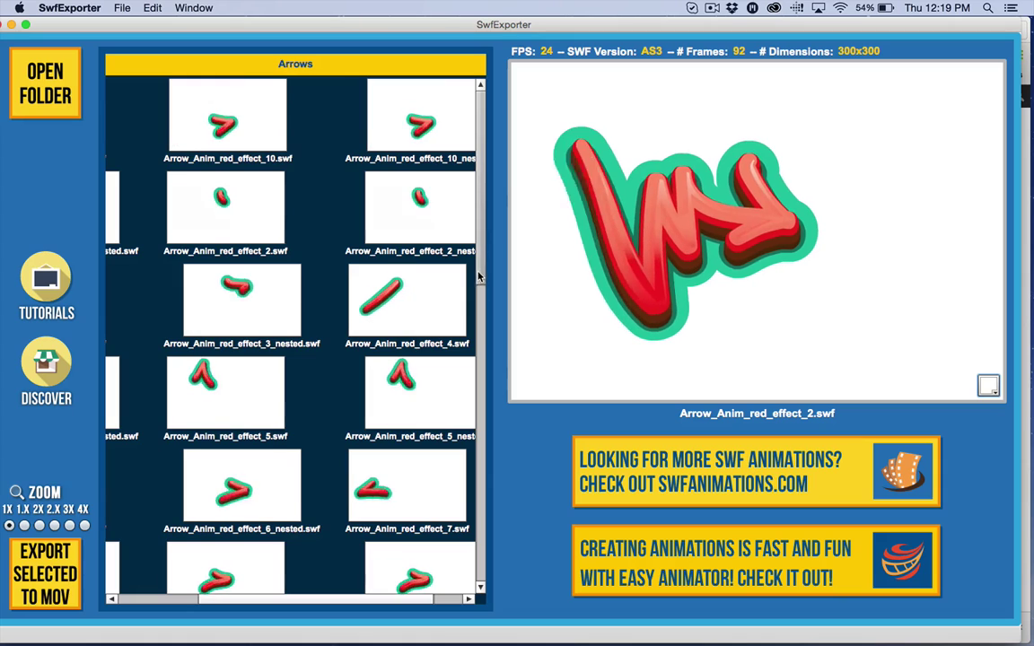
pyautogui.moveTo(478, 272); pyautogui.dragTo(480, 422)
pyautogui.scroll(-2, 431, 398)
pyautogui.click(418, 300)
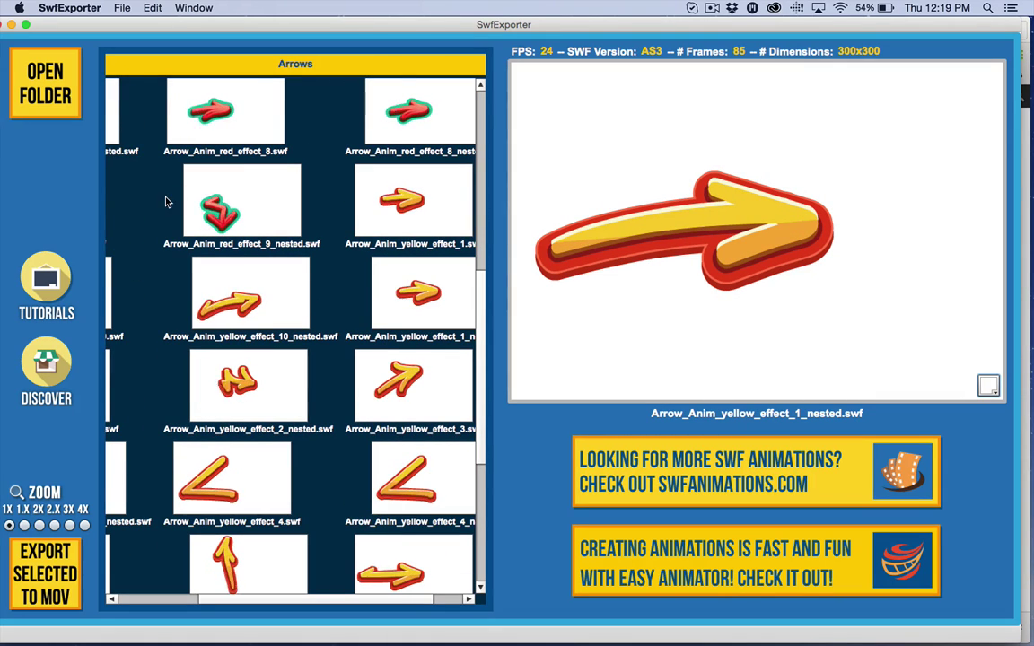
pyautogui.click(45, 83)
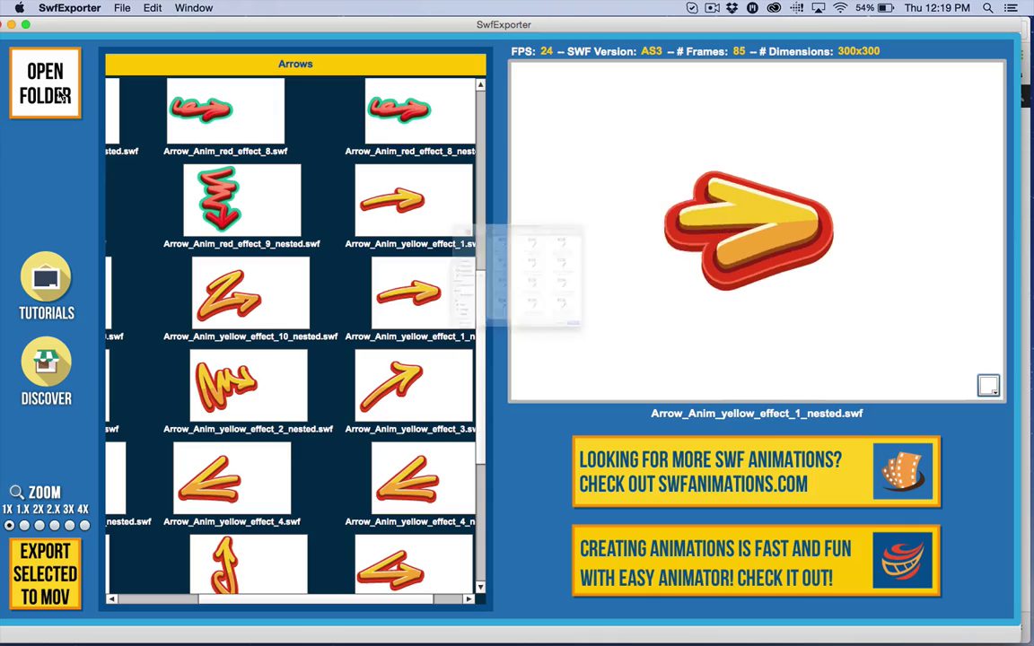
# Step: Cancel the folder chooser, keeping Arrows loaded, and open swfanimations.com from the banner
pyautogui.click(684, 464)
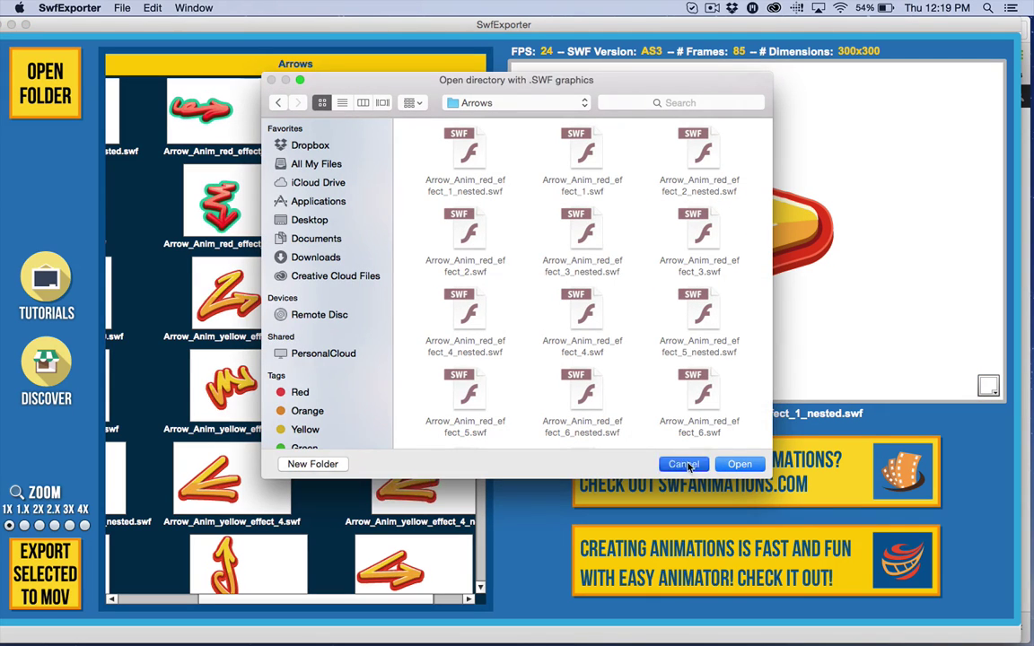
pyautogui.click(45, 84)
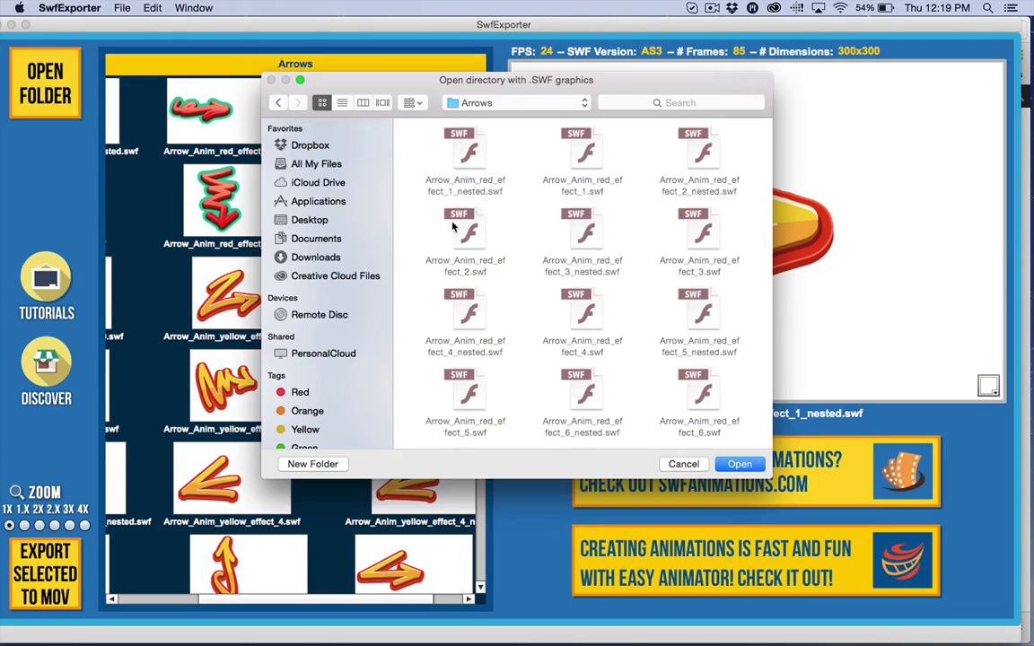
pyautogui.click(279, 106)
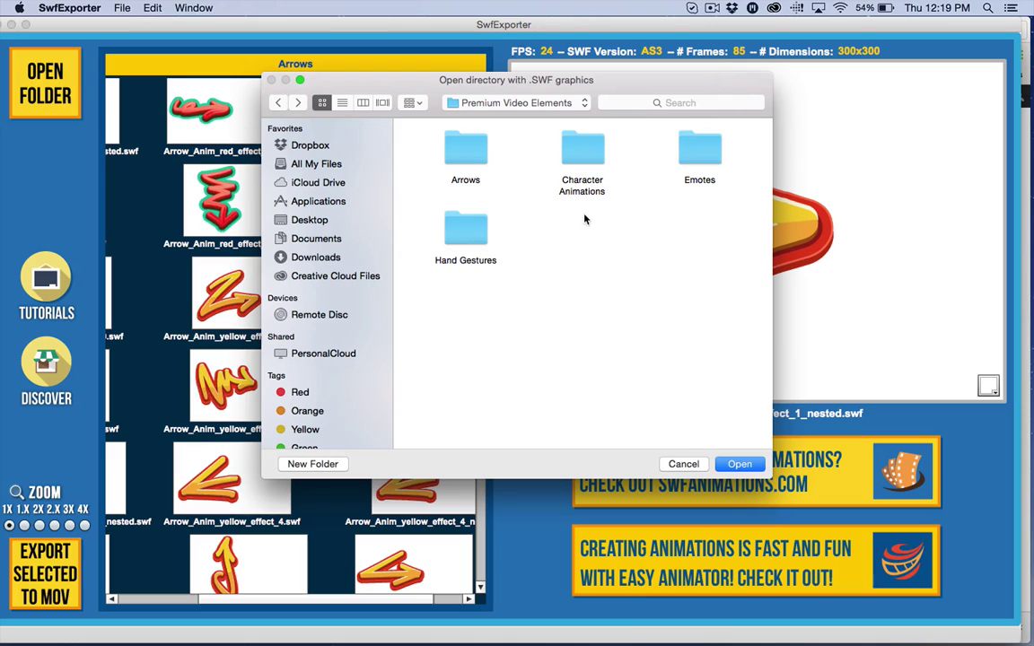
pyautogui.click(281, 106)
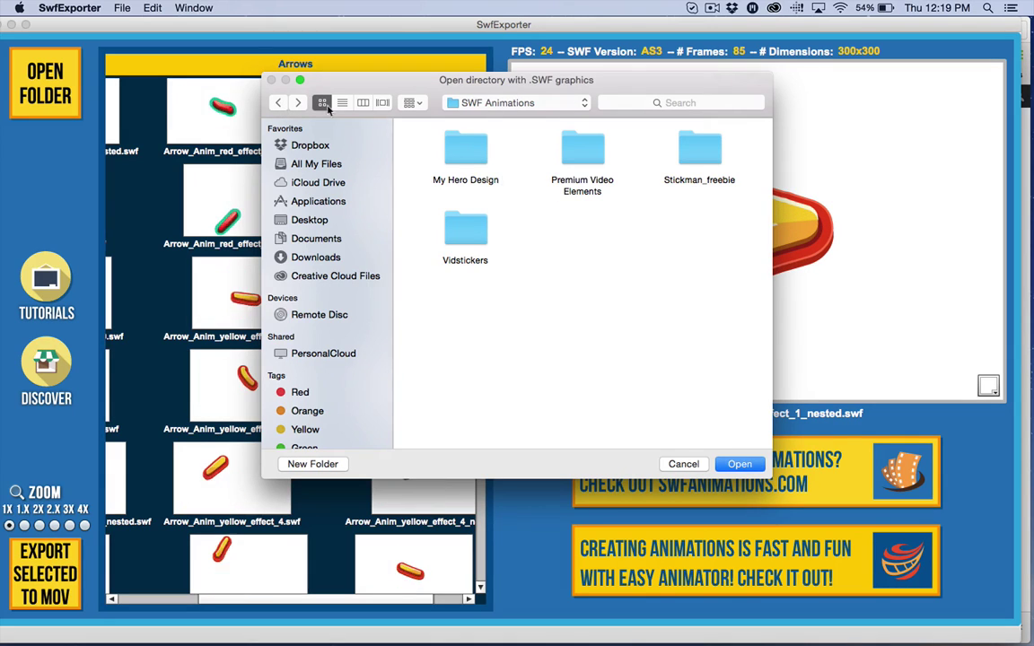
pyautogui.doubleClick(467, 232)
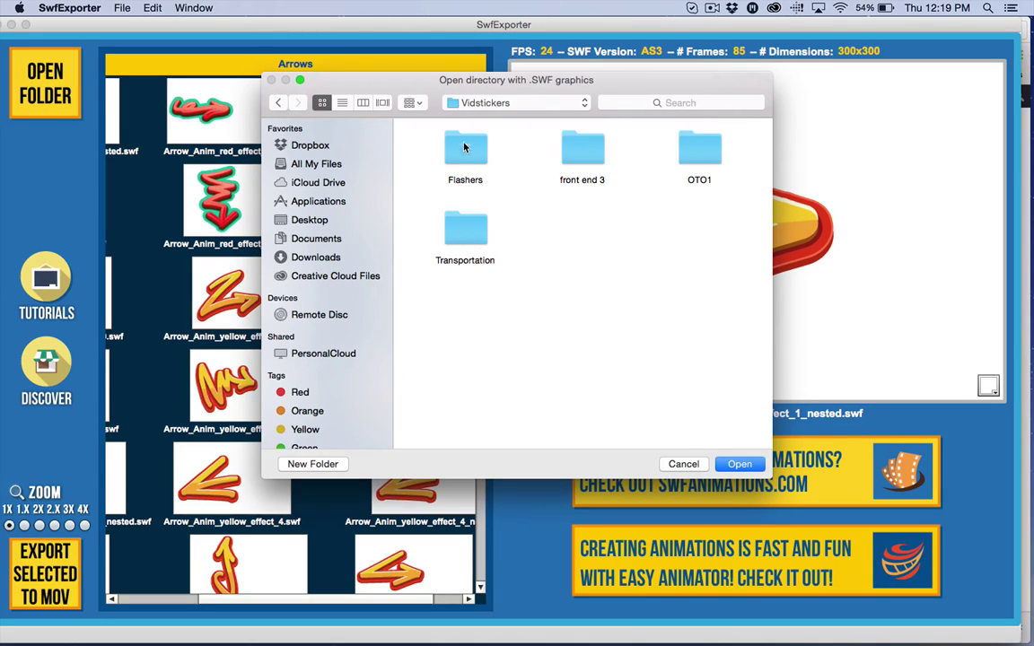
pyautogui.click(683, 464)
pyautogui.click(718, 473)
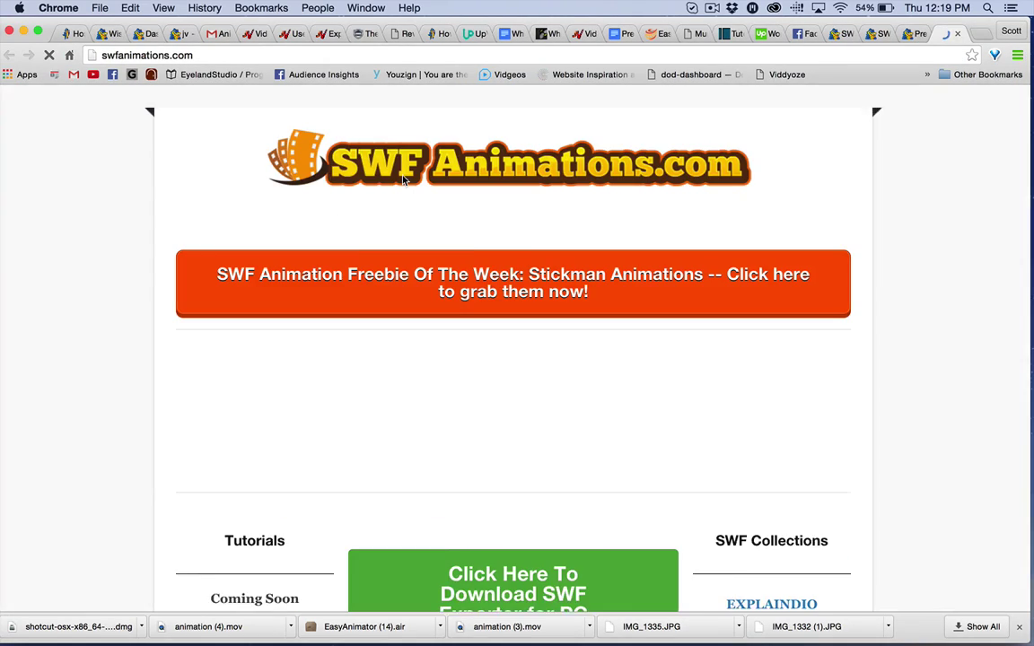
# Step: Scroll swfanimations.com to its download offers, then switch to the premiumvideoelements.com page
pyautogui.scroll(-3, 404, 279)
pyautogui.scroll(3, 404, 278)
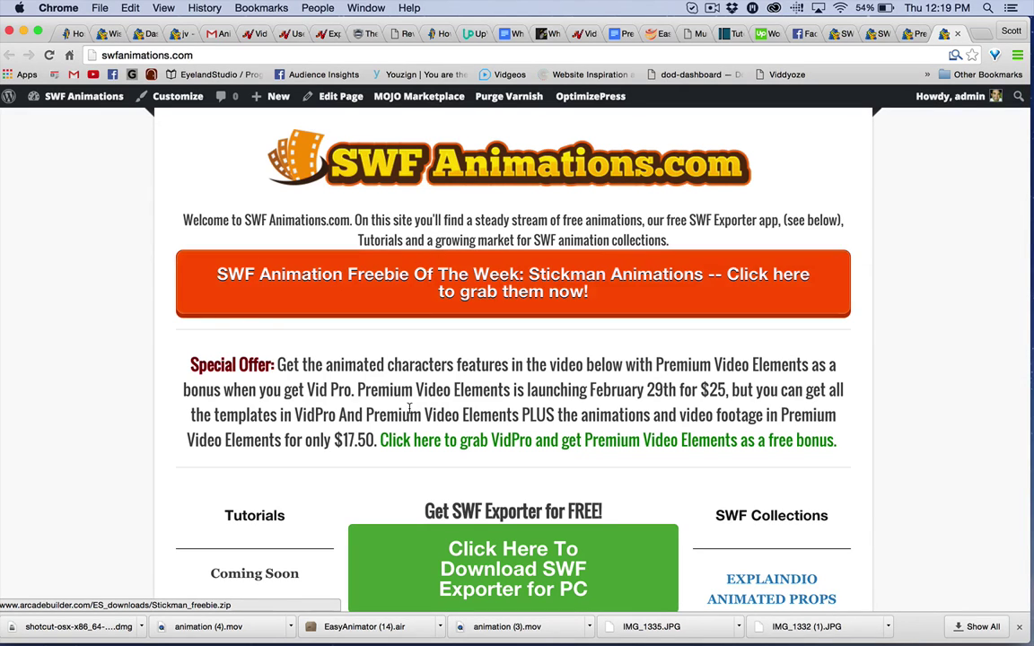
pyautogui.scroll(-2, 390, 388)
pyautogui.scroll(-1, 413, 382)
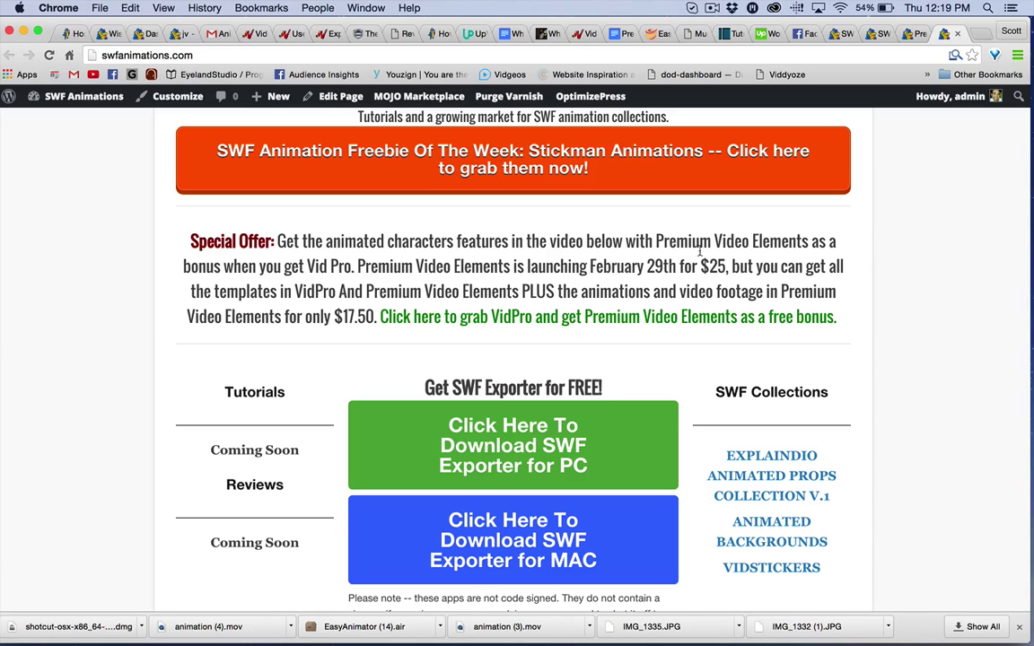
pyautogui.click(911, 34)
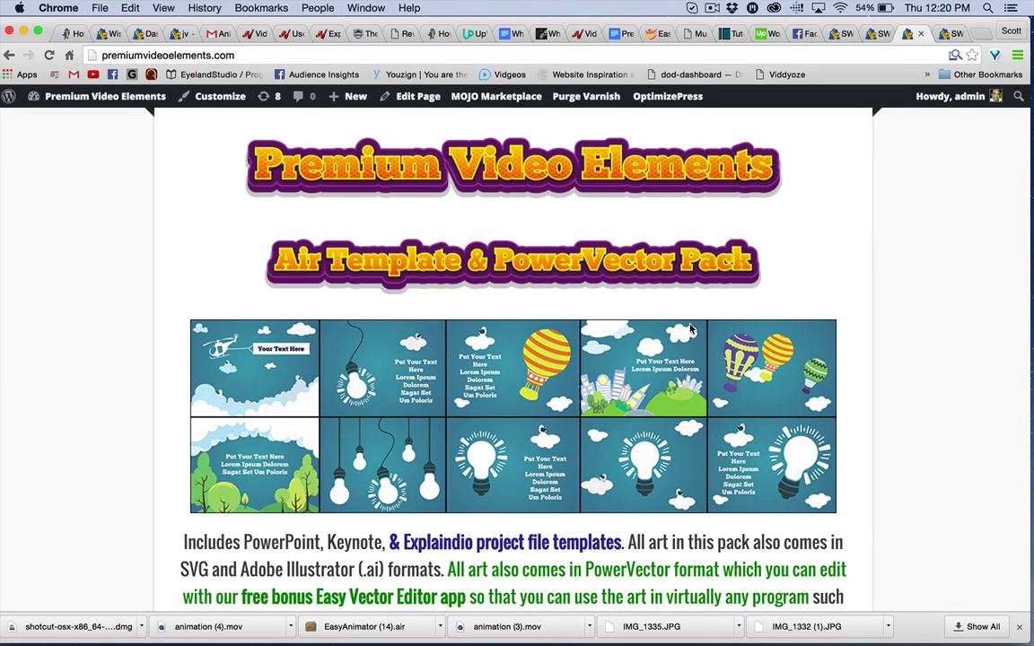
# Step: Scroll premiumvideoelements.com past the Compel and Infographic packs, then back to Compel 4
pyautogui.scroll(-2, 691, 329)
pyautogui.scroll(-3, 691, 329)
pyautogui.scroll(-6, 691, 329)
pyautogui.scroll(-4, 691, 329)
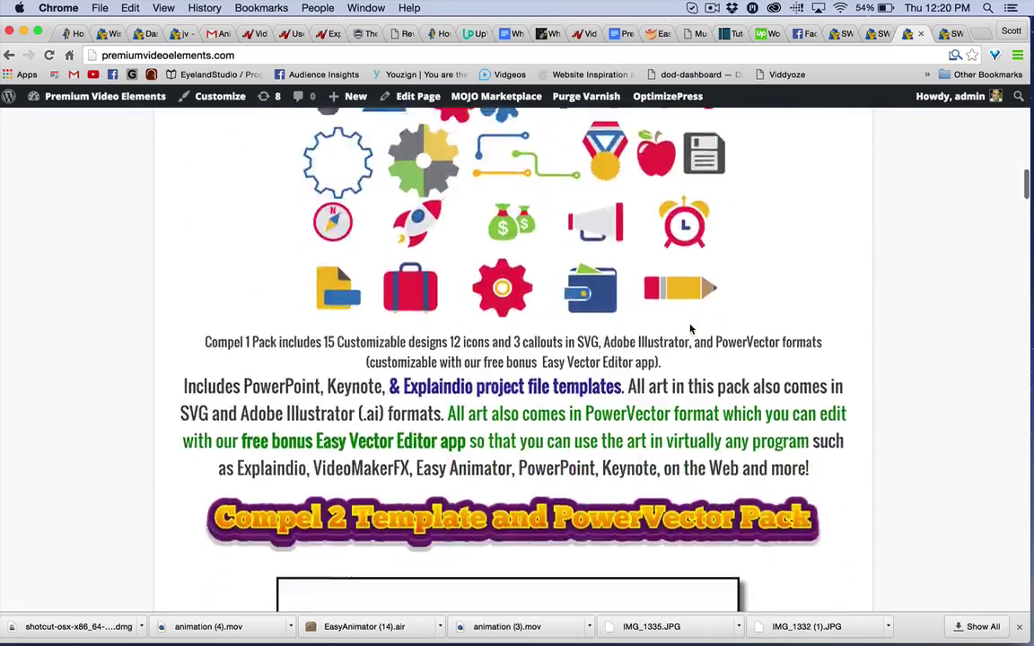
pyautogui.scroll(-5, 691, 330)
pyautogui.scroll(-3, 691, 330)
pyautogui.scroll(-4, 691, 330)
pyautogui.scroll(-5, 691, 330)
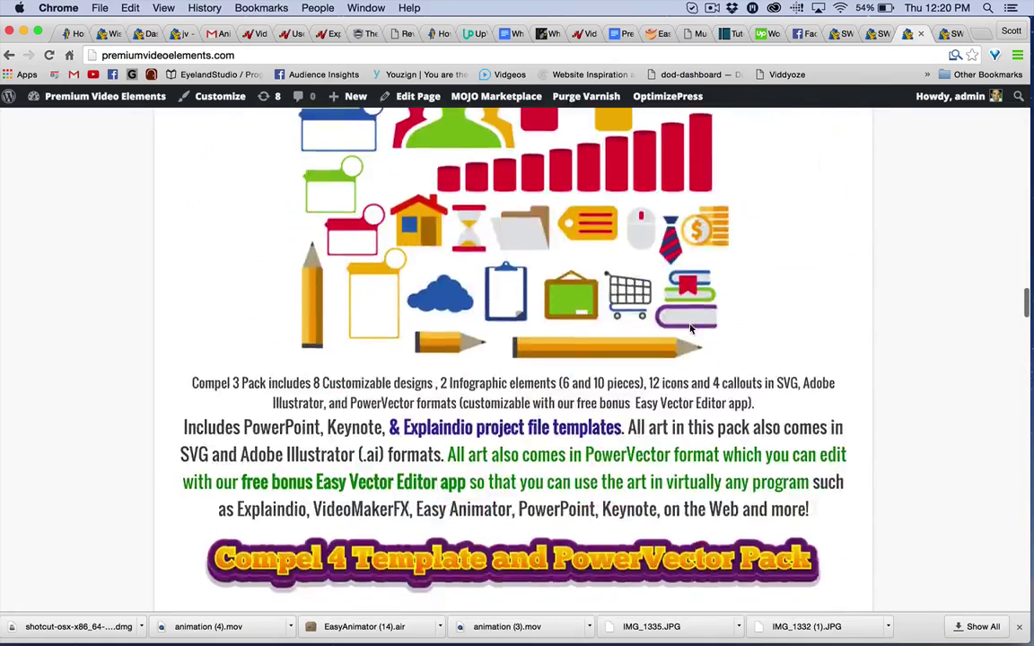
pyautogui.scroll(8, 691, 329)
pyautogui.scroll(-10, 691, 329)
pyautogui.scroll(-2, 692, 329)
pyautogui.scroll(-5, 691, 330)
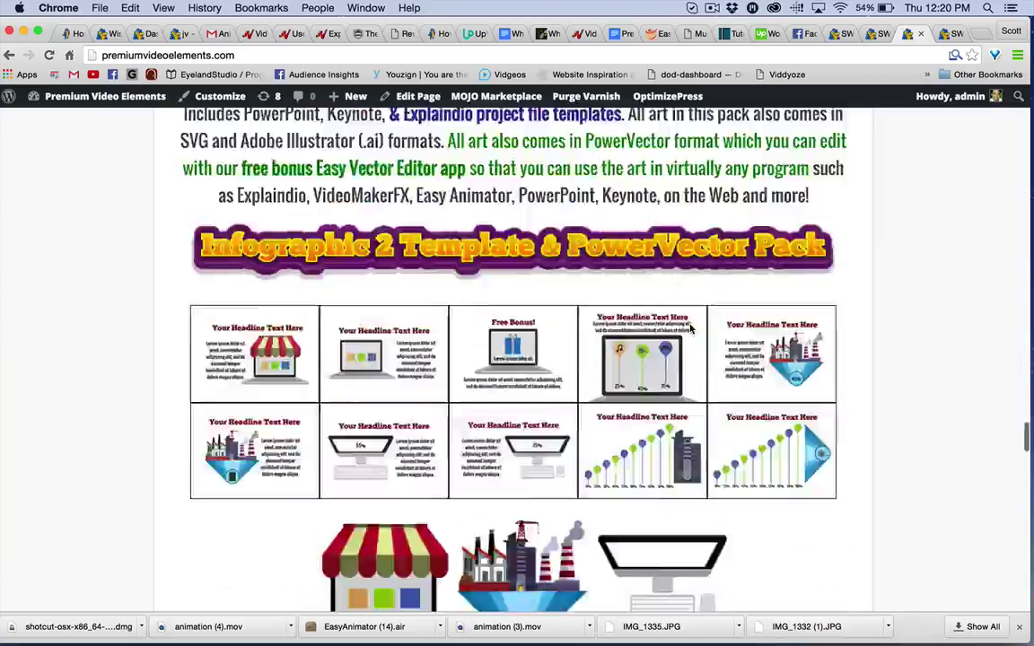
pyautogui.scroll(-10, 691, 329)
pyautogui.scroll(-2, 691, 330)
pyautogui.scroll(4, 517, 205)
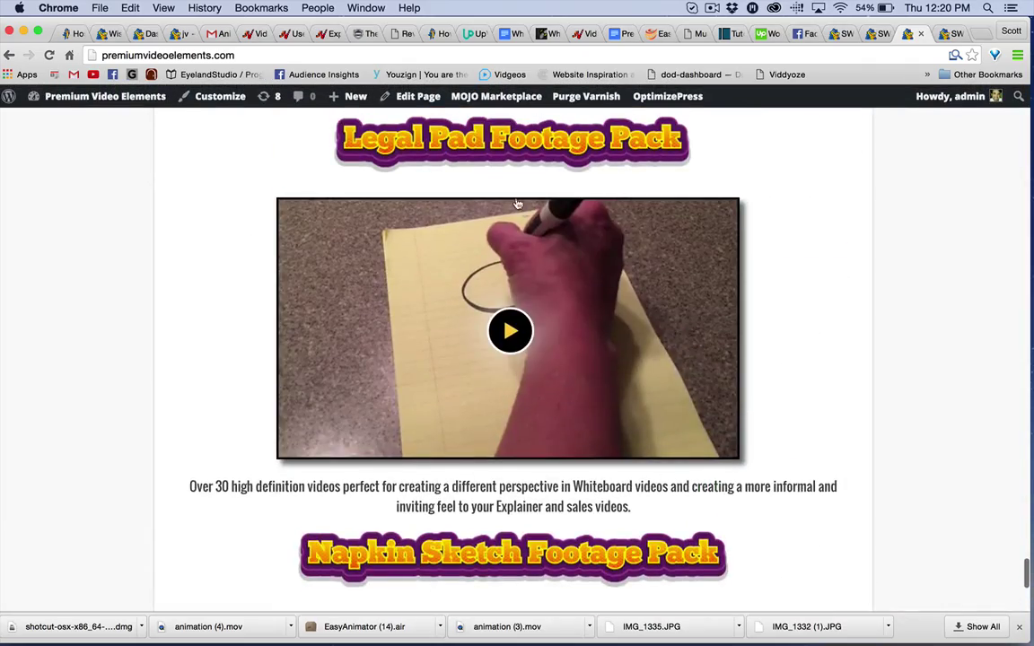
pyautogui.scroll(5, 464, 370)
pyautogui.scroll(4, 463, 370)
pyautogui.scroll(8, 463, 370)
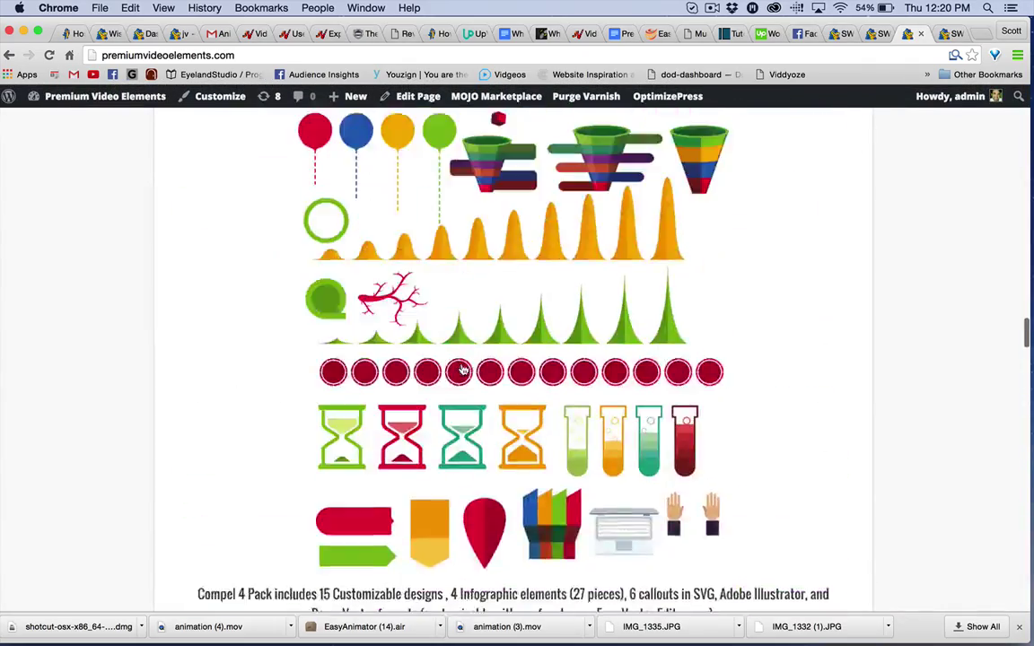
pyautogui.scroll(2, 463, 370)
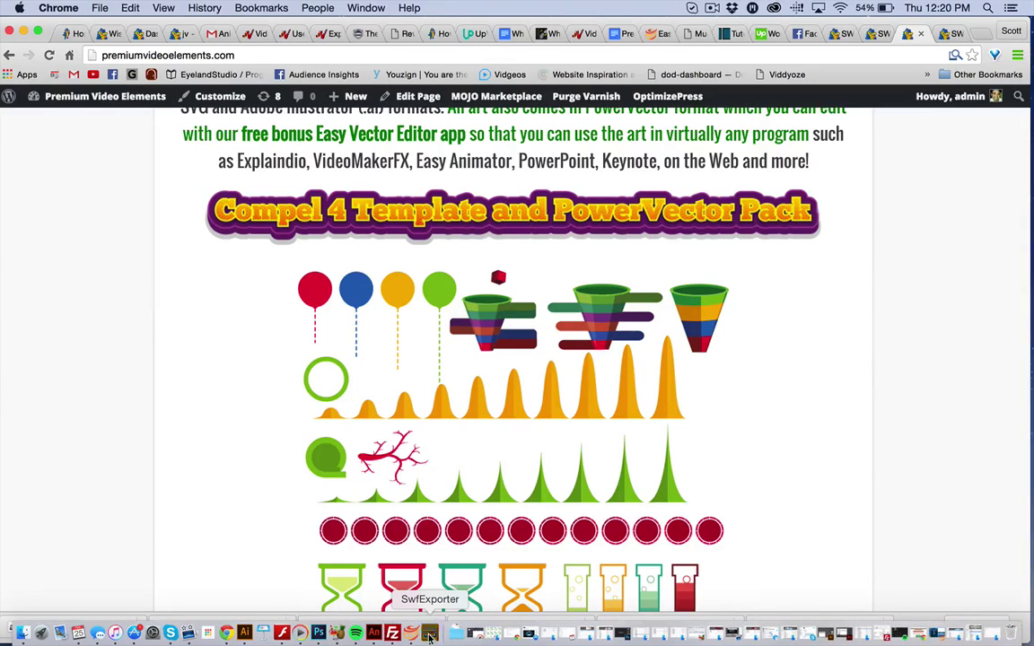
# Step: Load the Female-pointing folder and preview its openHand-ipad-bizSuit and mid-handHip animations
pyautogui.click(430, 636)
pyautogui.click(63, 98)
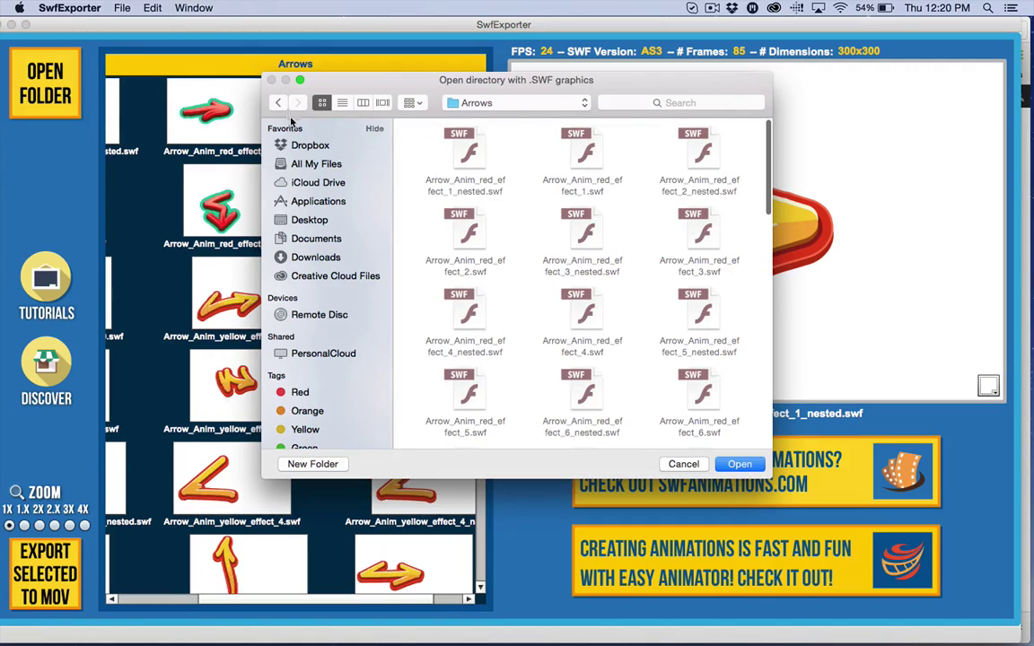
pyautogui.click(279, 104)
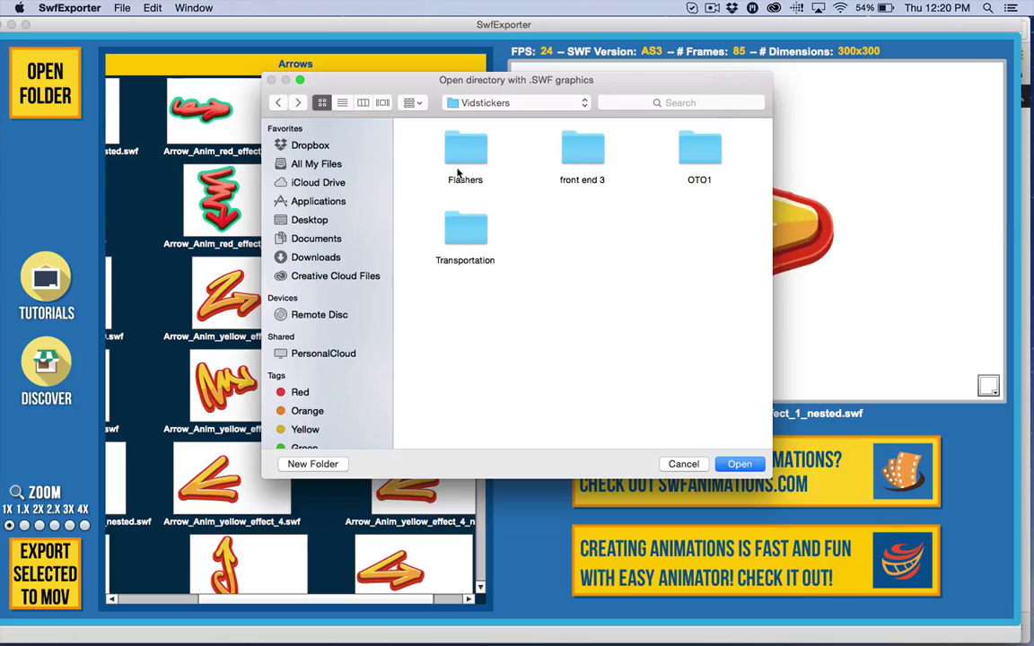
pyautogui.click(279, 104)
pyautogui.doubleClick(579, 157)
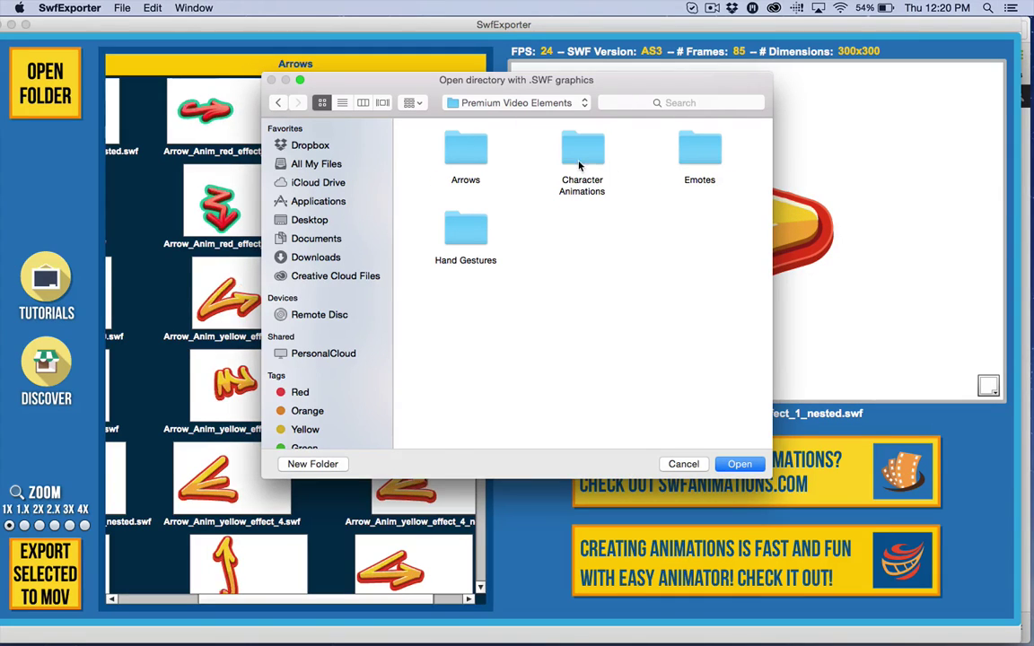
pyautogui.doubleClick(601, 164)
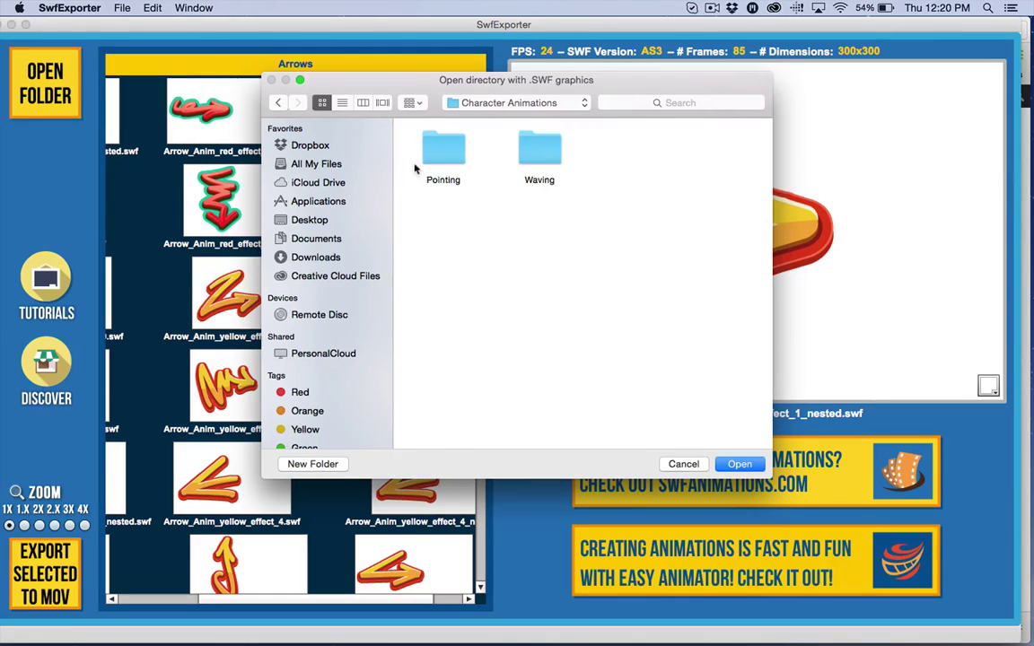
pyautogui.doubleClick(440, 157)
pyautogui.click(462, 157)
pyautogui.click(739, 464)
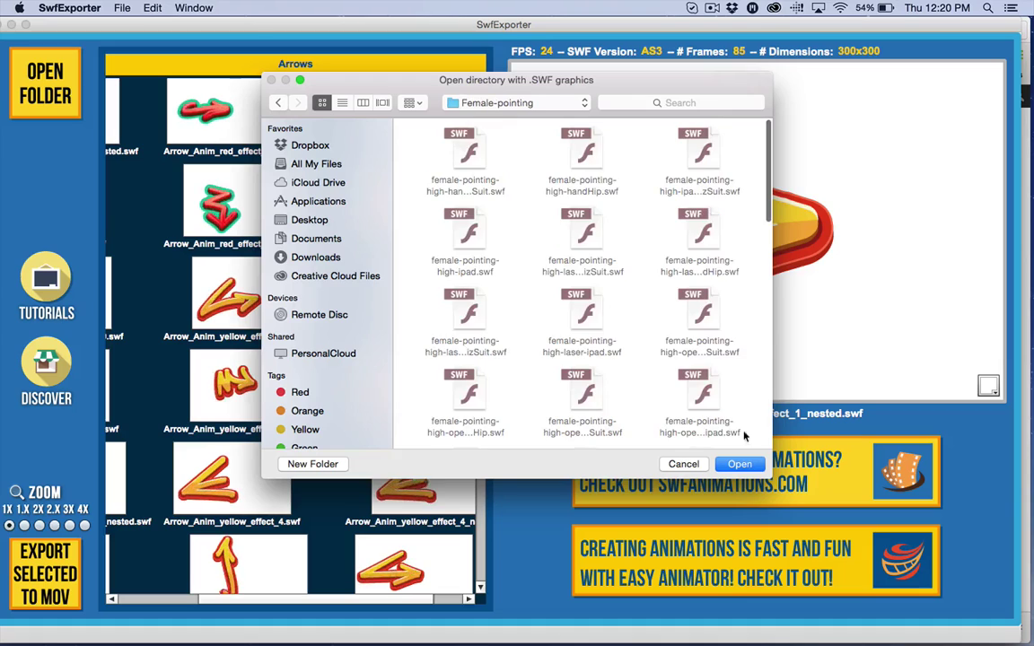
pyautogui.click(277, 216)
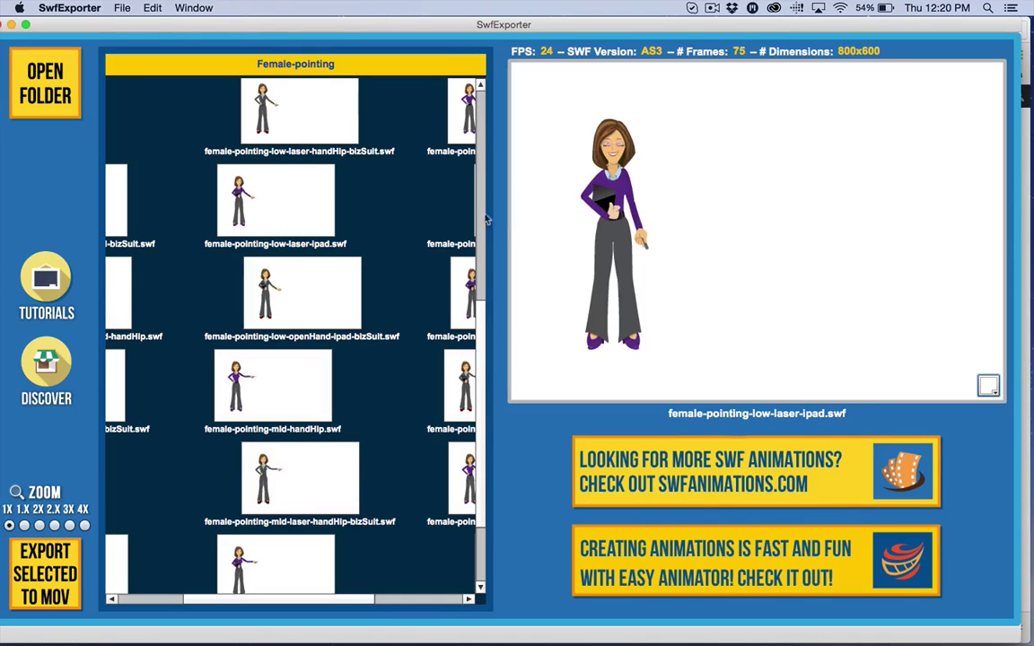
pyautogui.click(335, 310)
pyautogui.click(283, 392)
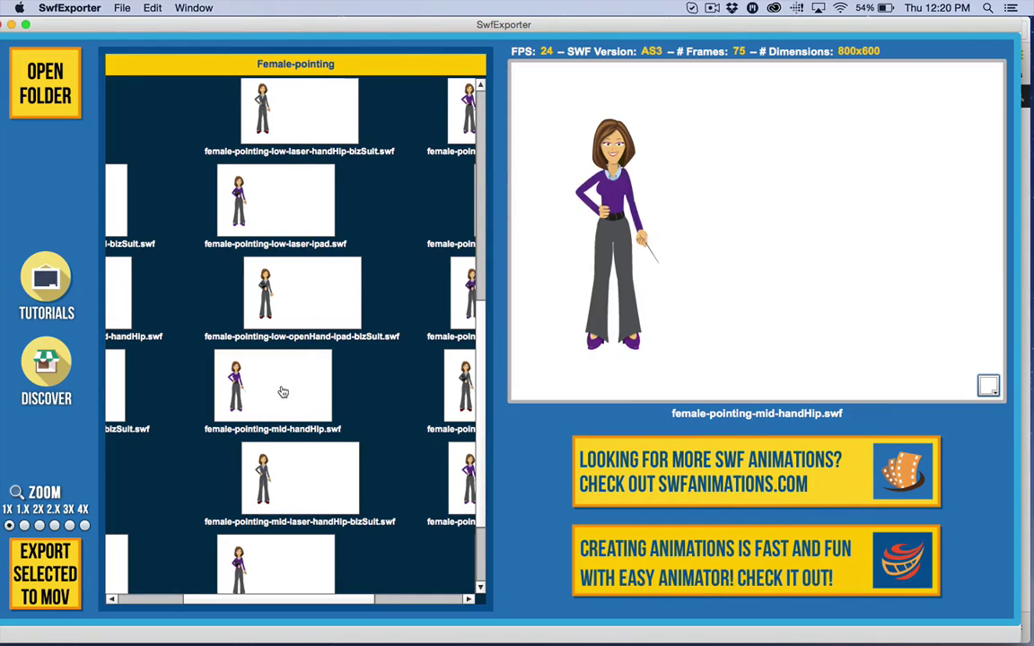
# Step: Load the Male Pointing folder, preview male-pointing-4.swf, then hide SwfExporter
pyautogui.click(44, 84)
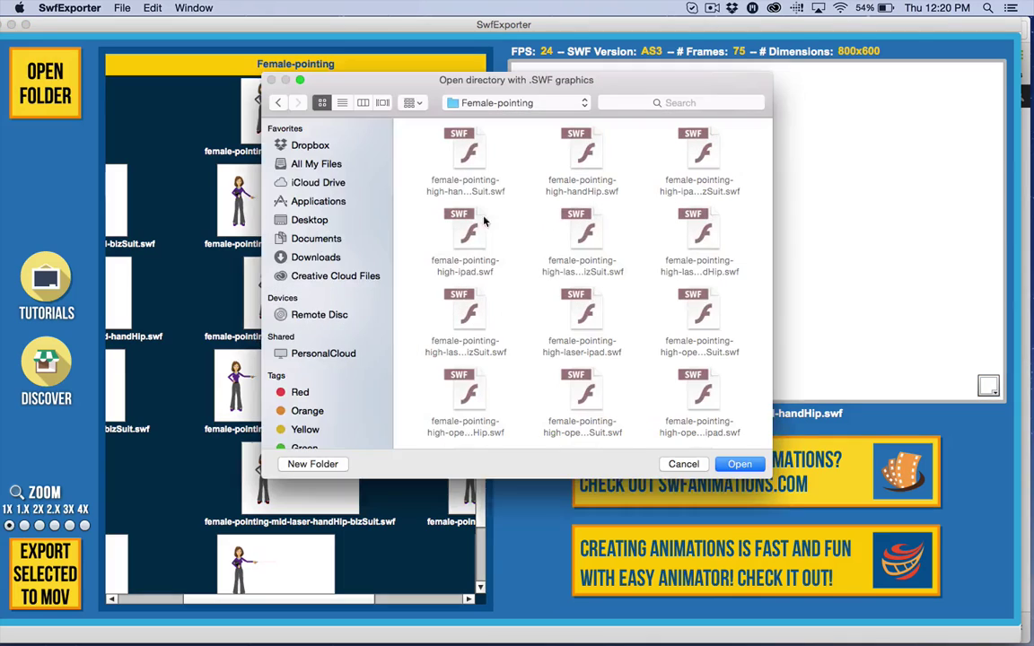
pyautogui.click(280, 104)
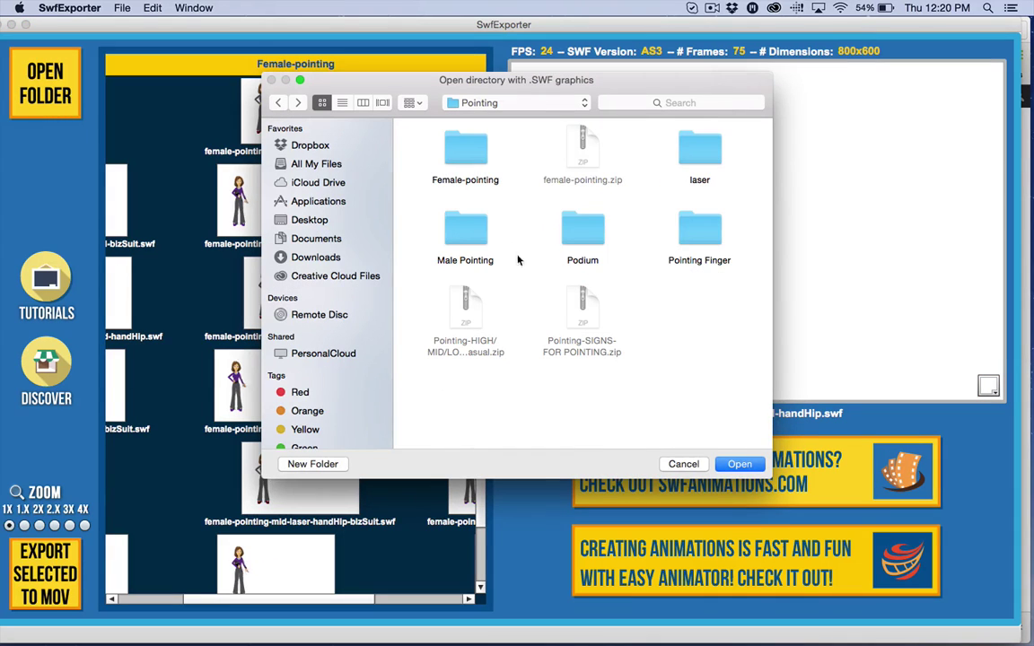
pyautogui.doubleClick(468, 242)
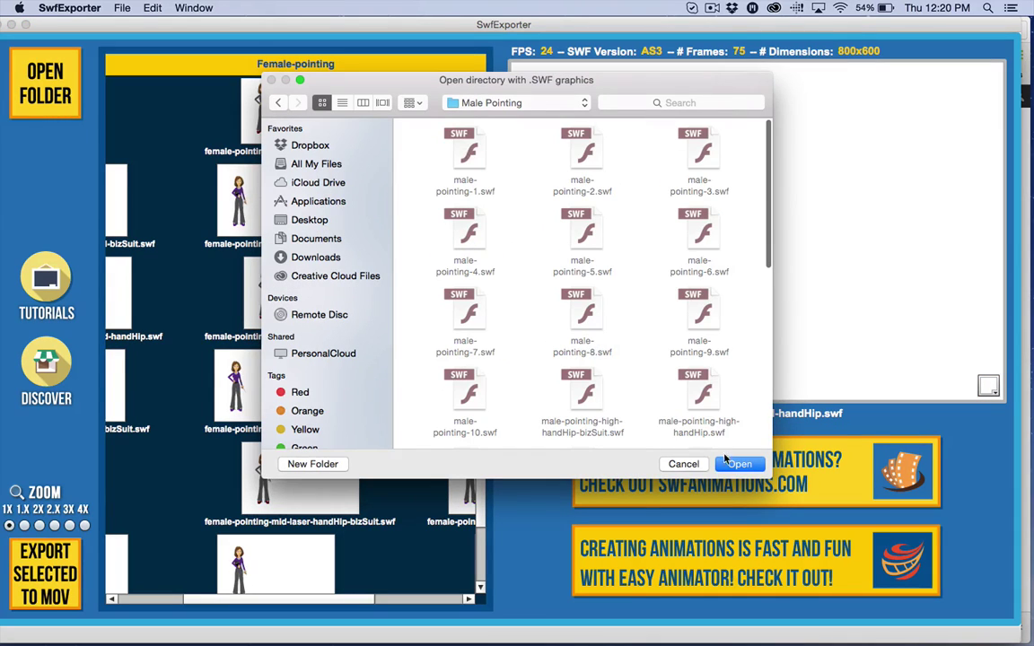
pyautogui.click(727, 463)
pyautogui.scroll(5, 305, 170)
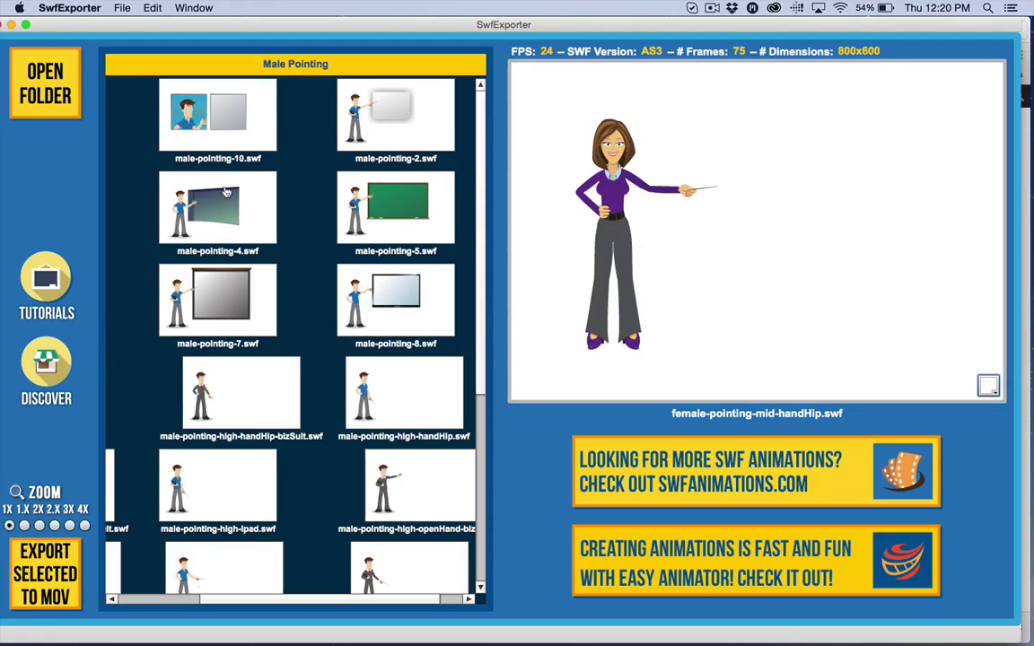
pyautogui.click(220, 196)
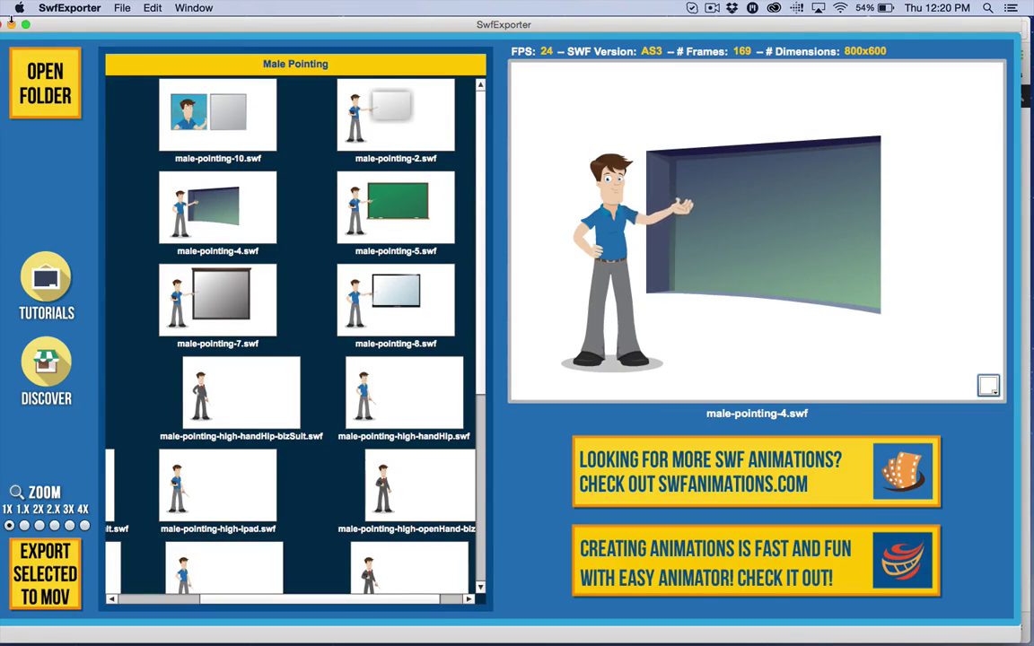
pyautogui.click(12, 25)
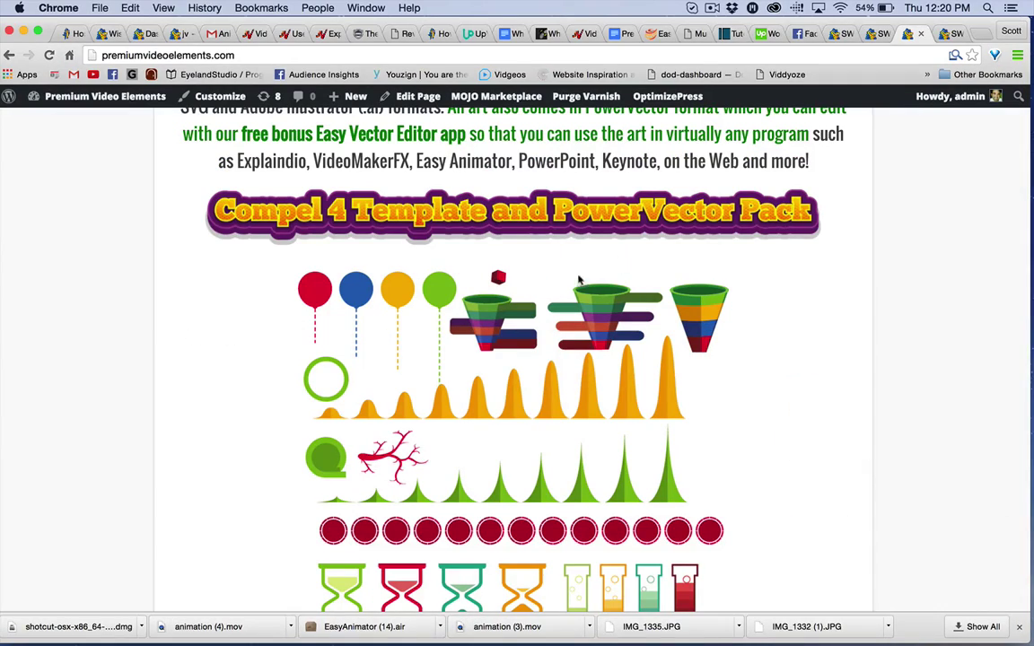
# Step: View swfanimations.com's free SWF Exporter downloads for PC and Mac, then return to SwfExporter
pyautogui.scroll(10, 664, 335)
pyautogui.scroll(10, 665, 334)
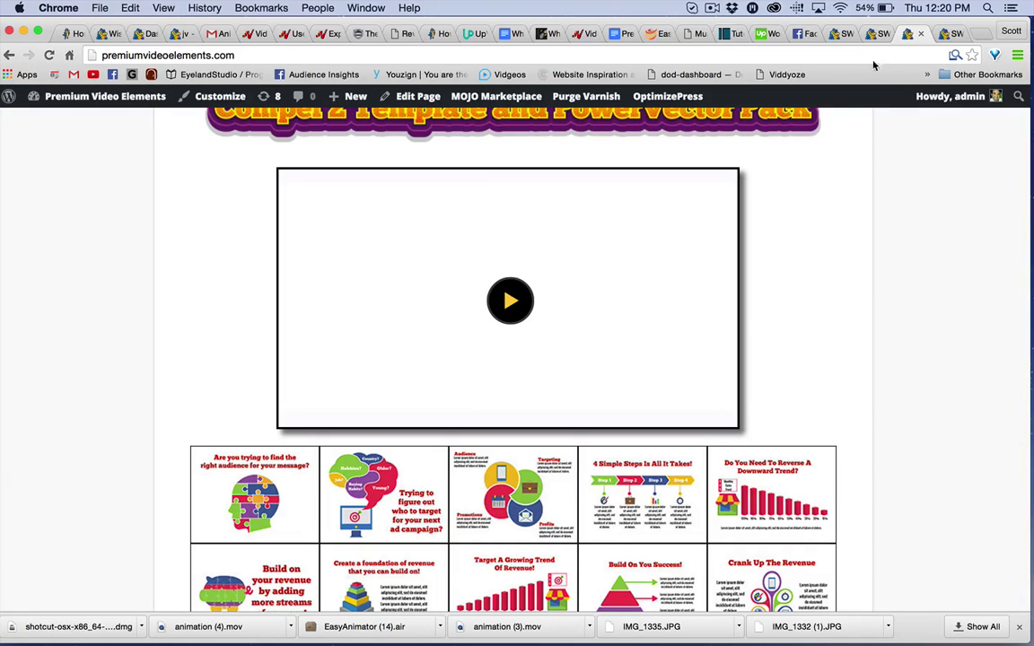
pyautogui.click(945, 35)
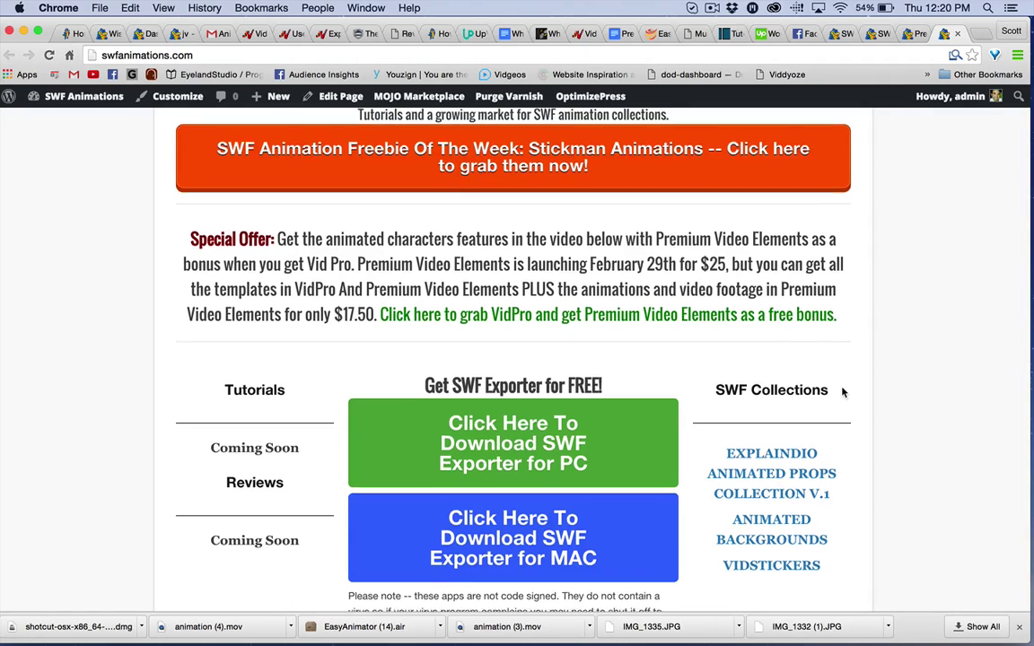
pyautogui.scroll(-2, 826, 381)
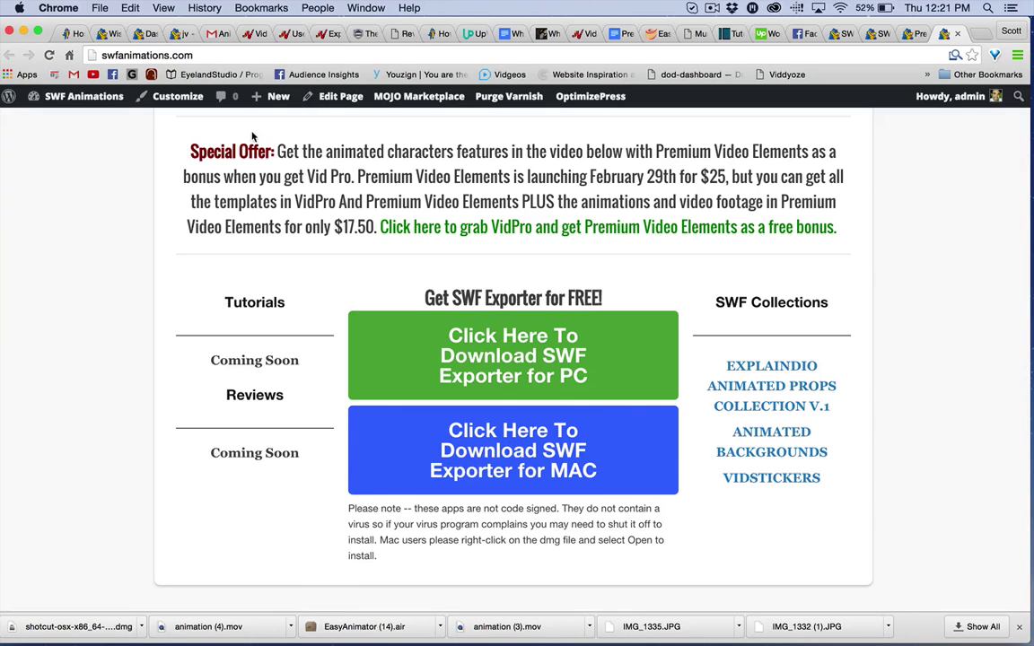
pyautogui.click(420, 626)
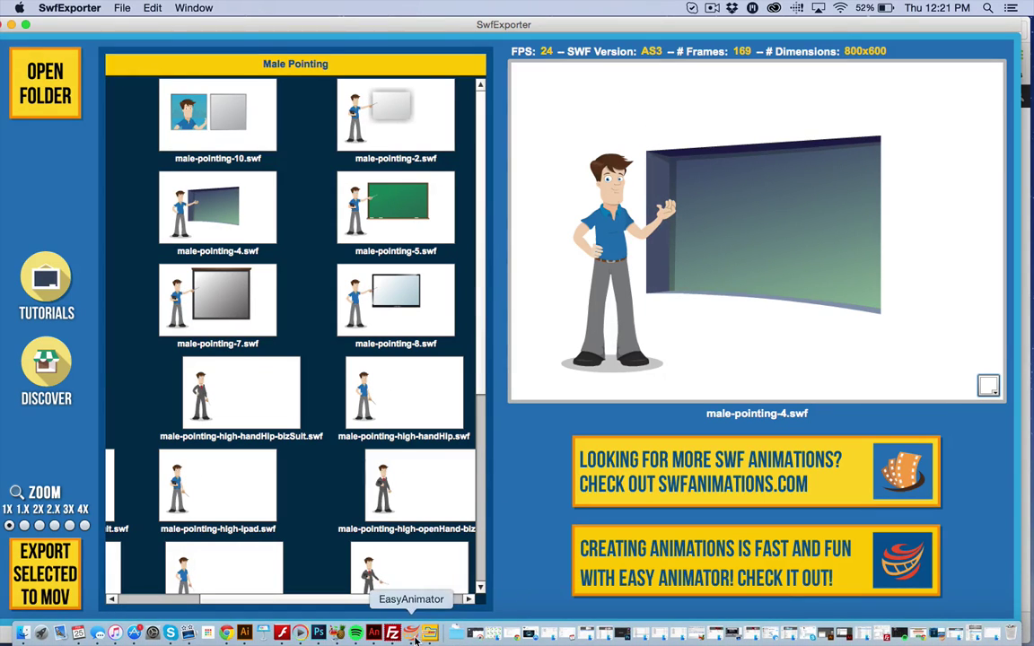
pyautogui.click(412, 633)
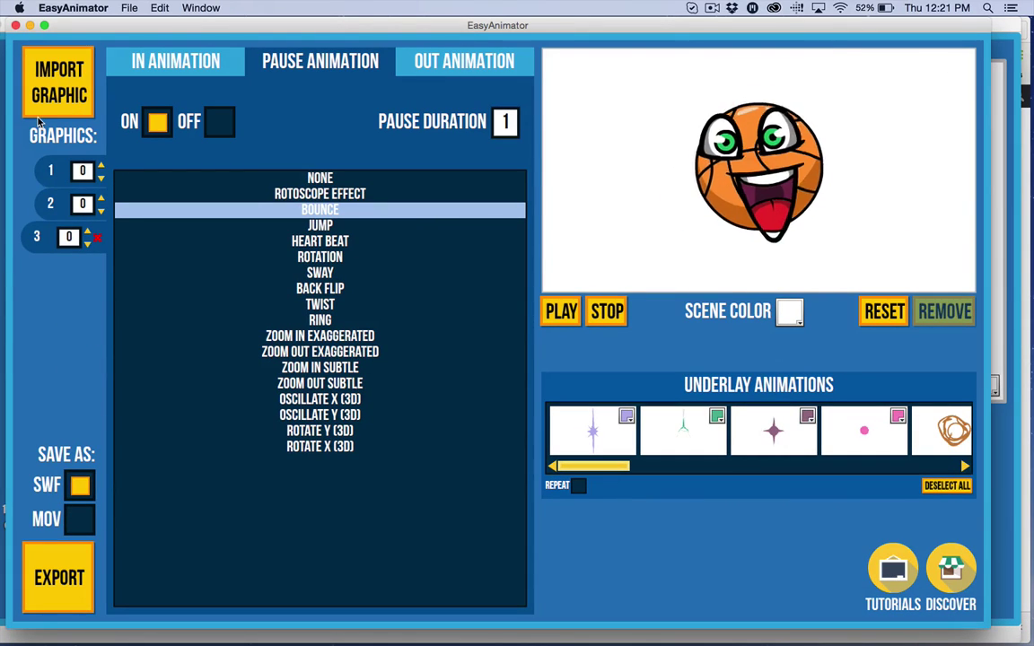
pyautogui.click(31, 25)
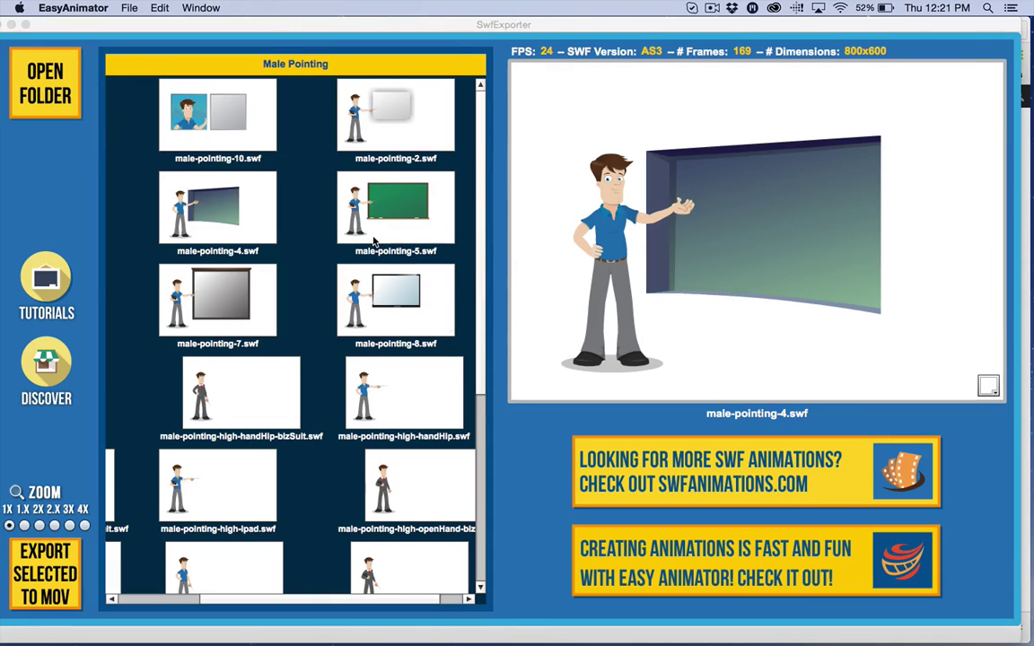